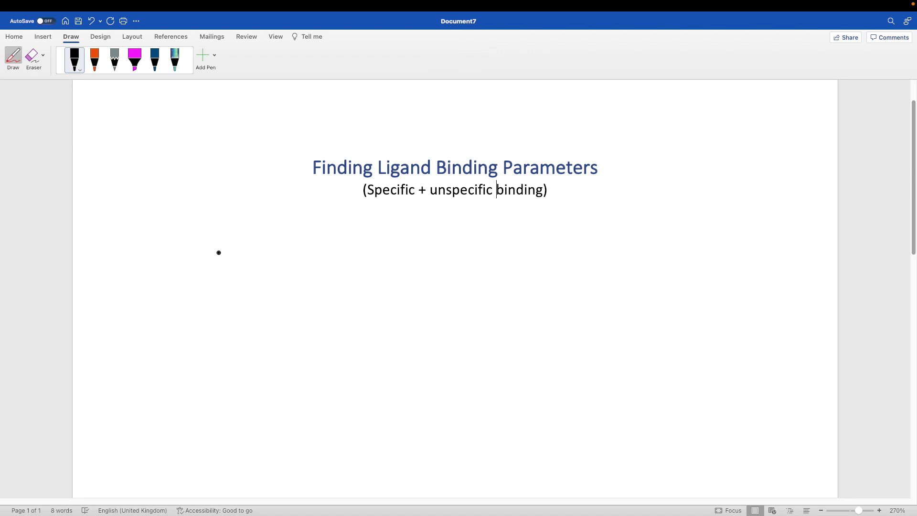
# Step: Handwrite L* + R ⇌ L*R, then K_D = [LR]/([L]×[R]) below it, and start the graph's vertical axis
pyautogui.moveTo(218, 251)
pyautogui.mouseDown()
pyautogui.moveTo(217, 265)
pyautogui.moveTo(230, 240)
pyautogui.moveTo(222, 247)
pyautogui.moveTo(231, 242)
pyautogui.moveTo(247, 265)
pyautogui.moveTo(315, 252)
pyautogui.moveTo(299, 264)
pyautogui.moveTo(342, 262)
pyautogui.moveTo(344, 244)
pyautogui.moveTo(353, 265)
pyautogui.mouseUp()
pyautogui.moveTo(354, 249); pyautogui.dragTo(363, 264)
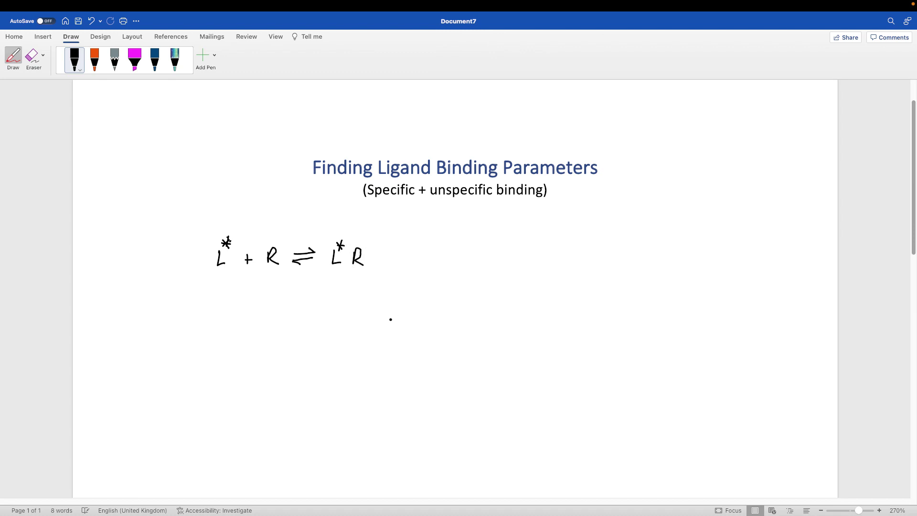
pyautogui.moveTo(217, 292); pyautogui.dragTo(216, 309)
pyautogui.moveTo(226, 292)
pyautogui.mouseDown()
pyautogui.moveTo(218, 301)
pyautogui.moveTo(225, 314)
pyautogui.moveTo(257, 296)
pyautogui.moveTo(305, 295)
pyautogui.mouseUp()
pyautogui.moveTo(301, 283)
pyautogui.mouseDown()
pyautogui.moveTo(312, 297)
pyautogui.moveTo(283, 303)
pyautogui.moveTo(315, 301)
pyautogui.moveTo(279, 328)
pyautogui.moveTo(300, 317)
pyautogui.moveTo(293, 328)
pyautogui.moveTo(348, 319)
pyautogui.moveTo(340, 329)
pyautogui.mouseUp()
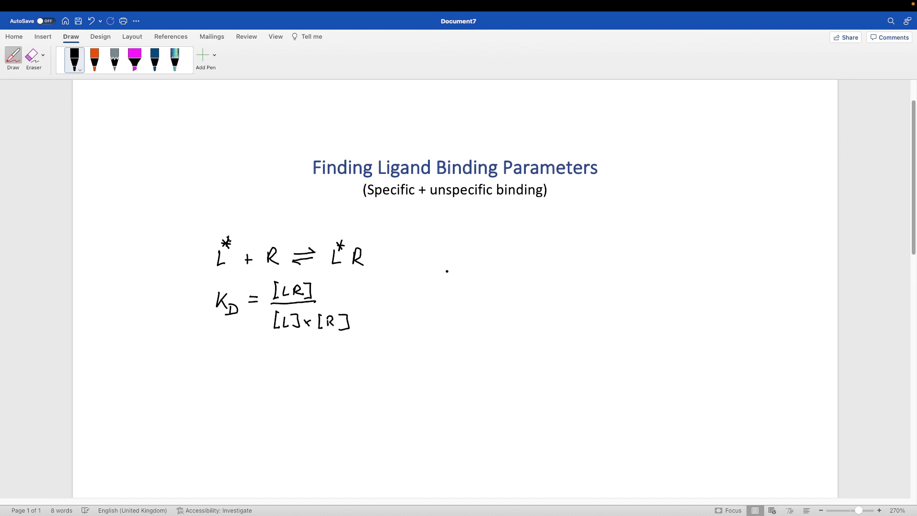
pyautogui.moveTo(435, 249)
pyautogui.mouseDown()
pyautogui.moveTo(432, 309)
pyautogui.moveTo(648, 311)
pyautogui.mouseUp()
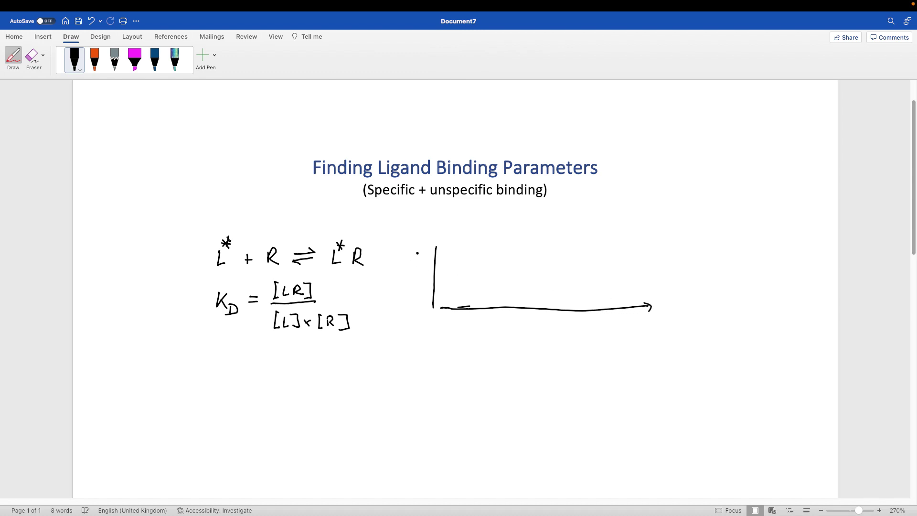
# Step: Add an axis arrowhead, label the axes Bound and [L], and draw the saturating binding curve
pyautogui.moveTo(436, 247)
pyautogui.mouseDown()
pyautogui.moveTo(432, 254)
pyautogui.moveTo(439, 253)
pyautogui.mouseUp()
pyautogui.moveTo(565, 319)
pyautogui.mouseDown()
pyautogui.moveTo(561, 330)
pyautogui.moveTo(585, 324)
pyautogui.moveTo(580, 330)
pyautogui.mouseUp()
pyautogui.moveTo(417, 225)
pyautogui.mouseDown()
pyautogui.moveTo(418, 237)
pyautogui.moveTo(447, 224)
pyautogui.moveTo(416, 251)
pyautogui.moveTo(423, 252)
pyautogui.moveTo(401, 256)
pyautogui.moveTo(432, 241)
pyautogui.moveTo(426, 255)
pyautogui.mouseUp()
pyautogui.moveTo(434, 307)
pyautogui.mouseDown()
pyautogui.moveTo(493, 263)
pyautogui.moveTo(600, 256)
pyautogui.mouseUp()
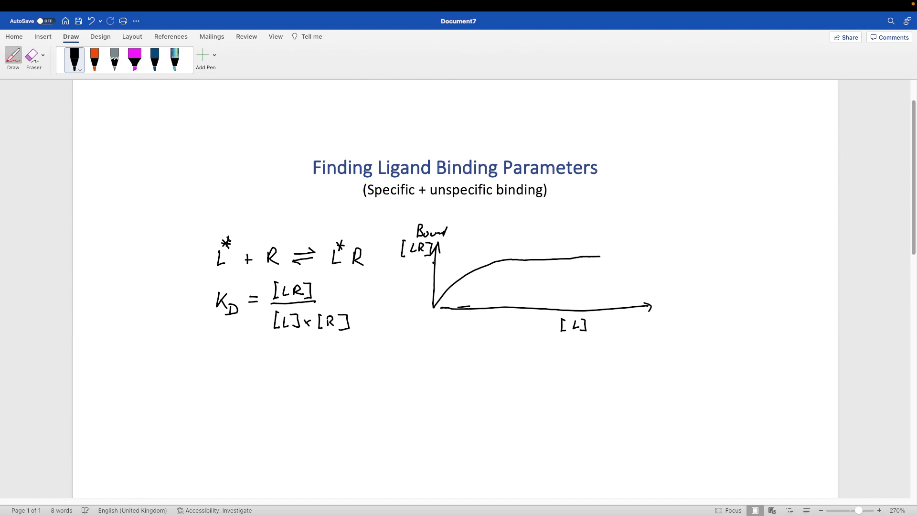
# Step: Mark Bmax and ½ Bmax with dashed lines and write KD below the half-maximum point
pyautogui.moveTo(428, 263); pyautogui.dragTo(450, 261)
pyautogui.moveTo(452, 261); pyautogui.dragTo(455, 262)
pyautogui.moveTo(399, 261)
pyautogui.mouseDown()
pyautogui.moveTo(398, 271)
pyautogui.moveTo(418, 273)
pyautogui.mouseUp()
pyautogui.click(460, 275)
pyautogui.moveTo(431, 283)
pyautogui.mouseDown()
pyautogui.moveTo(402, 287)
pyautogui.moveTo(406, 300)
pyautogui.moveTo(429, 300)
pyautogui.moveTo(456, 283)
pyautogui.moveTo(452, 293)
pyautogui.mouseUp()
pyautogui.click(400, 290)
pyautogui.moveTo(453, 295)
pyautogui.mouseDown()
pyautogui.moveTo(451, 333)
pyautogui.moveTo(459, 333)
pyautogui.mouseUp()
pyautogui.moveTo(461, 329); pyautogui.dragTo(455, 341)
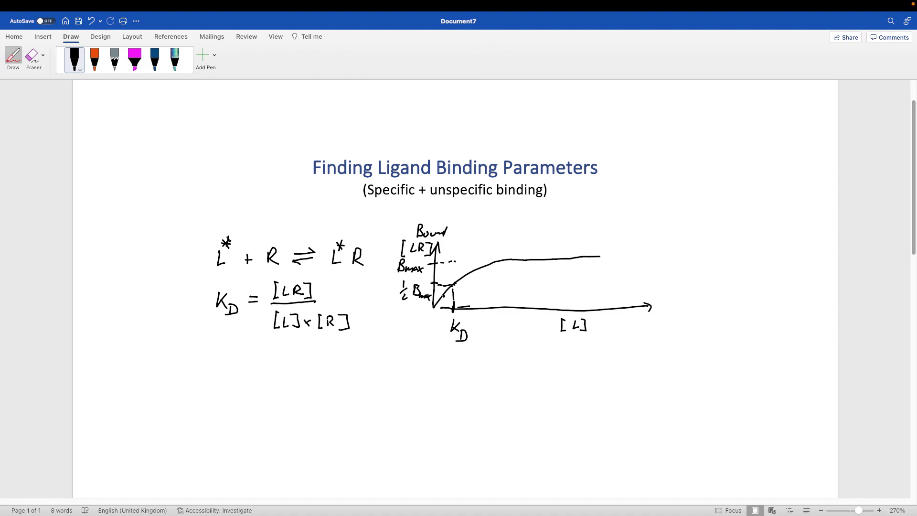
pyautogui.click(95, 59)
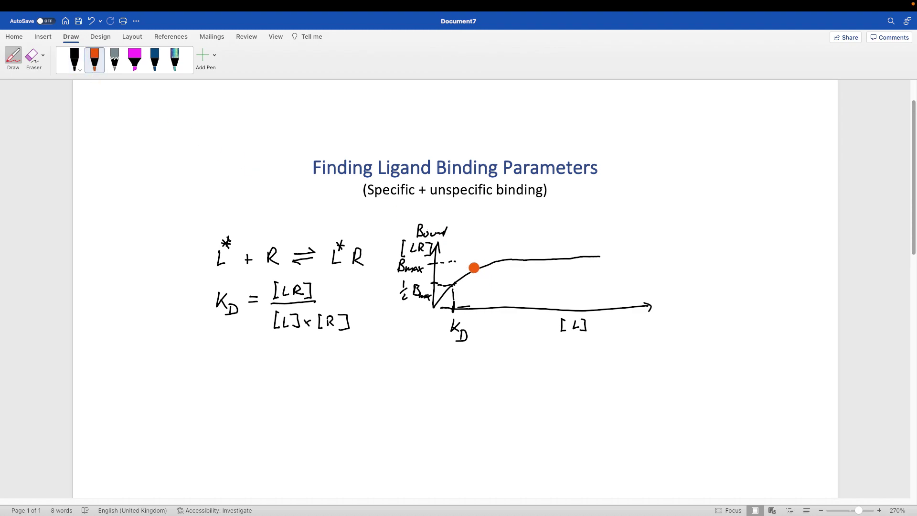
# Step: In orange ink, draw a straight unspecific-binding line from the origin and label it unsp
pyautogui.click(73, 64)
pyautogui.click(73, 64)
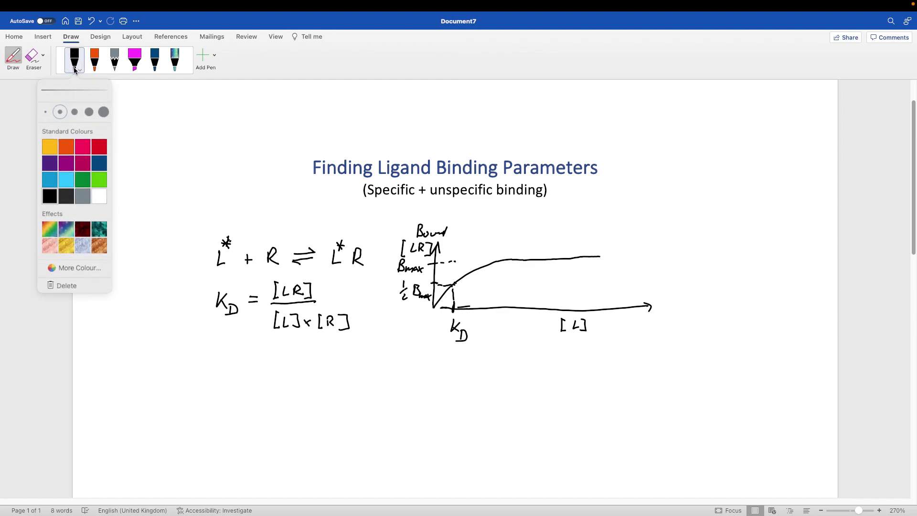
pyautogui.click(67, 146)
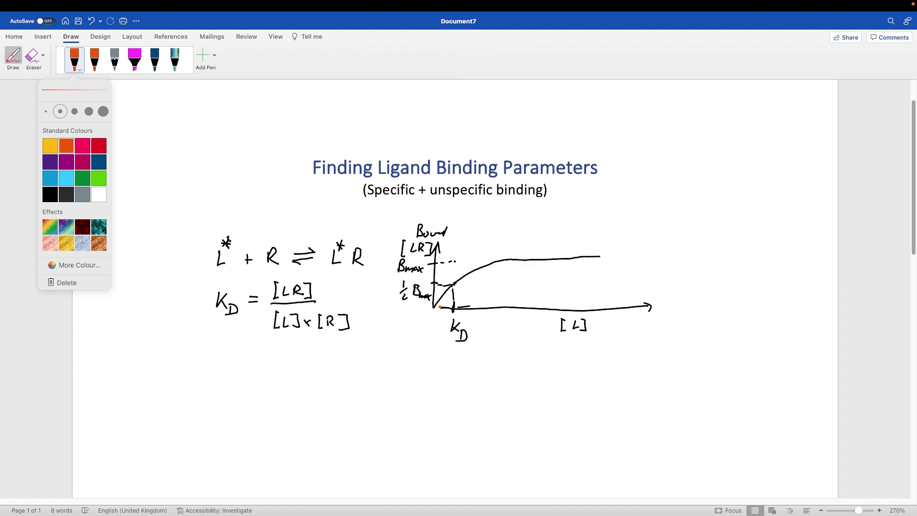
pyautogui.click(439, 307)
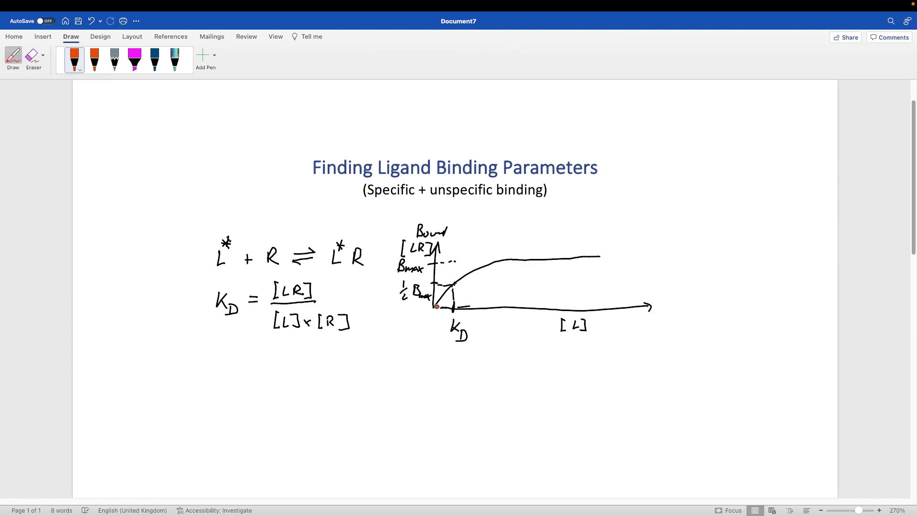
pyautogui.moveTo(438, 305); pyautogui.dragTo(615, 220)
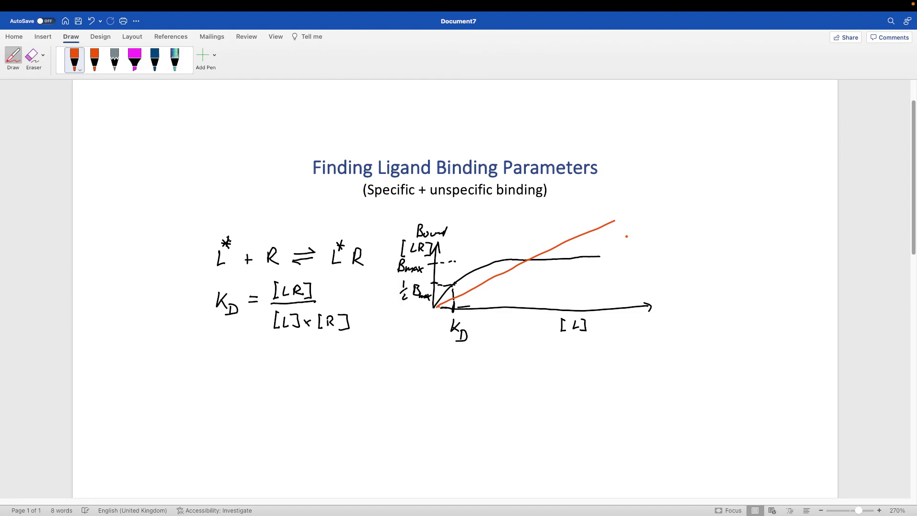
pyautogui.moveTo(633, 217); pyautogui.dragTo(664, 216)
pyautogui.click(78, 69)
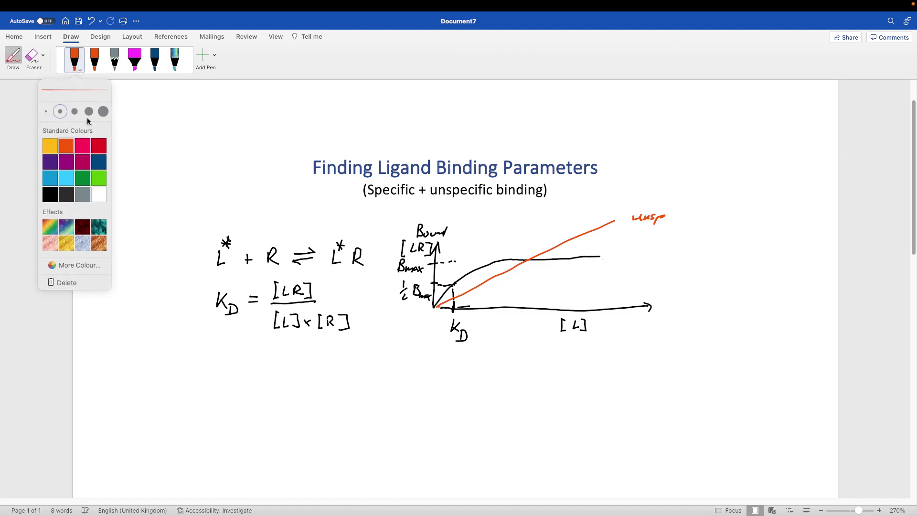
# Step: In light green ink, draw the total-binding curve above both lines and label it total
pyautogui.click(103, 180)
pyautogui.moveTo(432, 307)
pyautogui.mouseDown()
pyautogui.moveTo(450, 275)
pyautogui.moveTo(492, 247)
pyautogui.moveTo(592, 215)
pyautogui.moveTo(688, 199)
pyautogui.mouseUp()
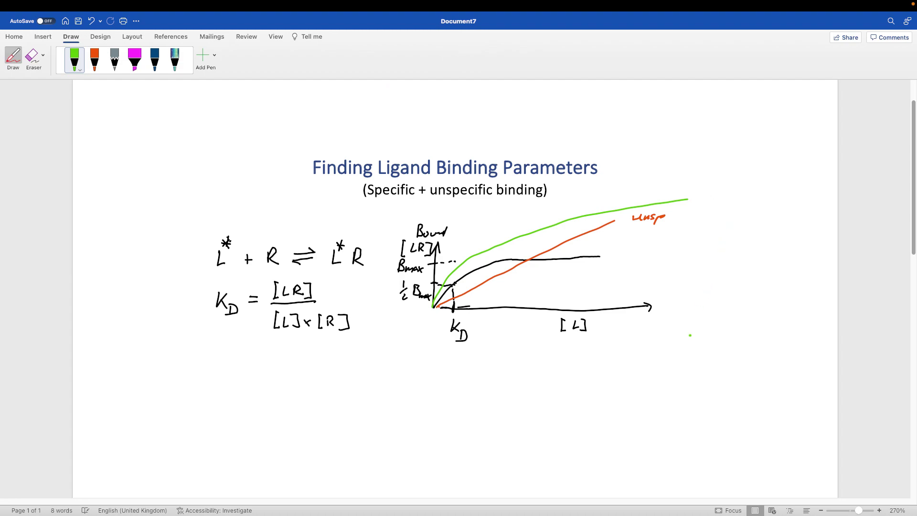
pyautogui.moveTo(698, 345); pyautogui.dragTo(699, 353)
pyautogui.moveTo(700, 200)
pyautogui.mouseDown()
pyautogui.moveTo(740, 199)
pyautogui.moveTo(737, 211)
pyautogui.mouseUp()
pyautogui.click(76, 62)
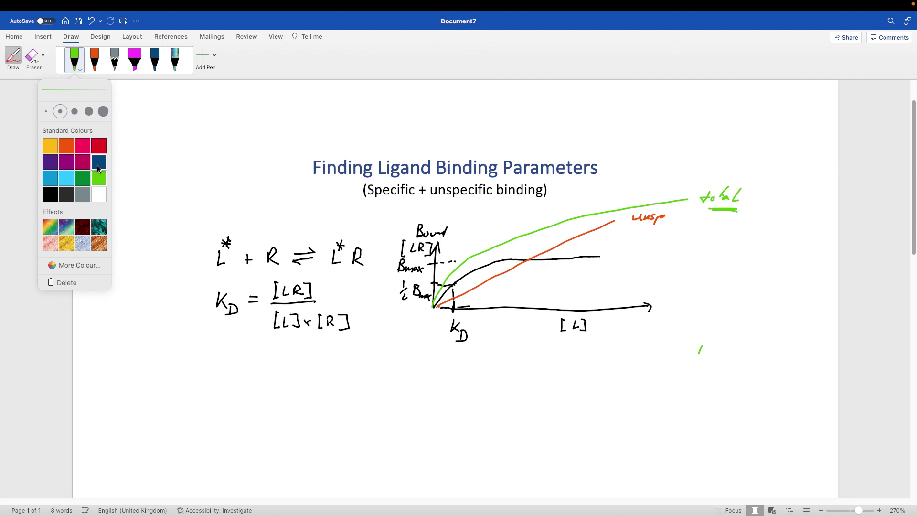
# Step: Switch to dark purple ink and label the black curve spec
pyautogui.click(50, 162)
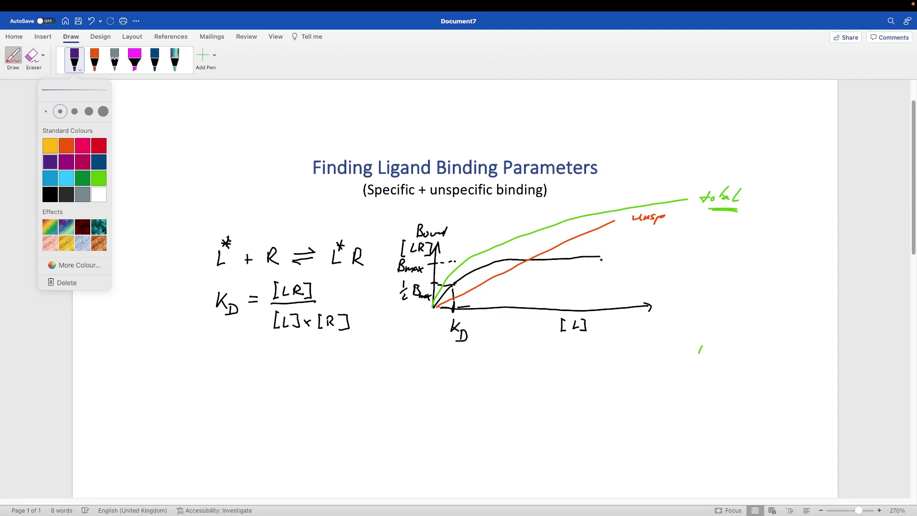
pyautogui.click(619, 253)
pyautogui.moveTo(621, 250)
pyautogui.mouseDown()
pyautogui.moveTo(615, 261)
pyautogui.moveTo(643, 260)
pyautogui.mouseUp()
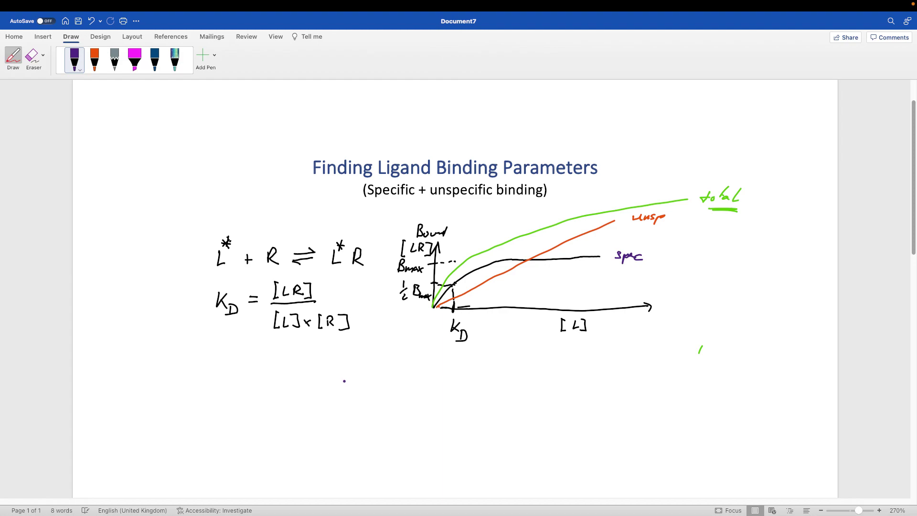
# Step: Handwrite Bound = Bmax×[L]/(KD+[L]) + below, tagging the terms spec and unsp
pyautogui.moveTo(223, 365)
pyautogui.mouseDown()
pyautogui.moveTo(222, 383)
pyautogui.moveTo(232, 374)
pyautogui.moveTo(223, 384)
pyautogui.moveTo(269, 383)
pyautogui.mouseUp()
pyautogui.moveTo(284, 374); pyautogui.dragTo(292, 379)
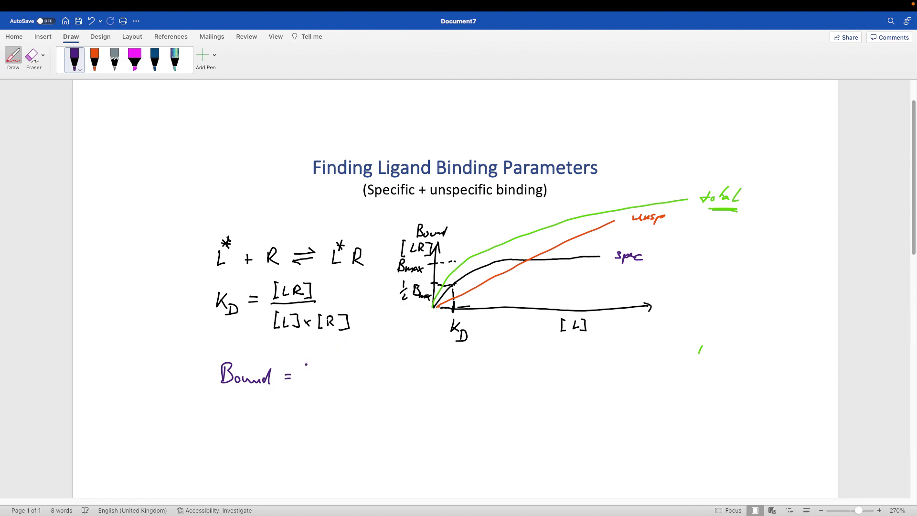
pyautogui.moveTo(311, 354)
pyautogui.mouseDown()
pyautogui.moveTo(310, 371)
pyautogui.moveTo(378, 371)
pyautogui.moveTo(387, 354)
pyautogui.moveTo(384, 371)
pyautogui.mouseUp()
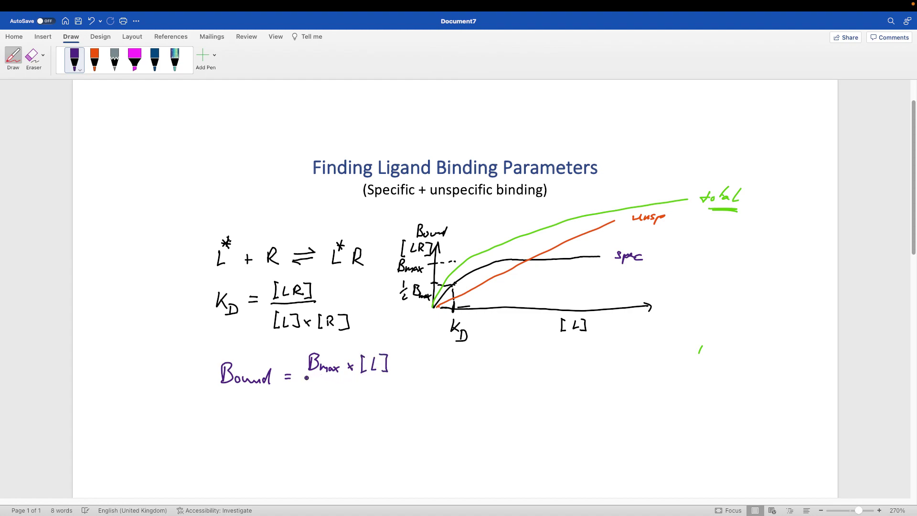
pyautogui.moveTo(306, 377); pyautogui.dragTo(388, 372)
pyautogui.moveTo(313, 386)
pyautogui.mouseDown()
pyautogui.moveTo(323, 388)
pyautogui.moveTo(323, 405)
pyautogui.moveTo(343, 390)
pyautogui.moveTo(384, 391)
pyautogui.moveTo(378, 399)
pyautogui.mouseUp()
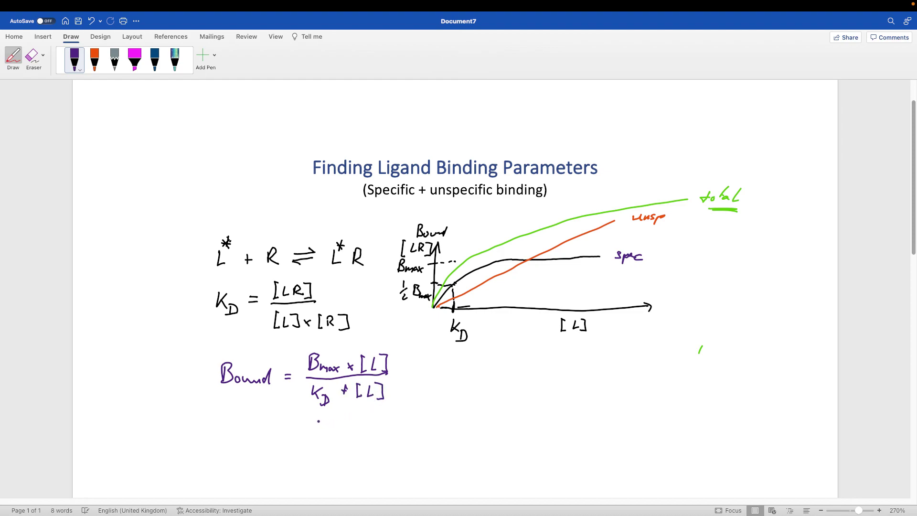
pyautogui.moveTo(319, 421)
pyautogui.mouseDown()
pyautogui.moveTo(314, 432)
pyautogui.moveTo(324, 437)
pyautogui.moveTo(333, 427)
pyautogui.moveTo(347, 432)
pyautogui.mouseUp()
pyautogui.moveTo(410, 370)
pyautogui.mouseDown()
pyautogui.moveTo(410, 380)
pyautogui.moveTo(415, 373)
pyautogui.mouseUp()
pyautogui.moveTo(429, 419)
pyautogui.mouseDown()
pyautogui.moveTo(433, 427)
pyautogui.moveTo(454, 423)
pyautogui.mouseUp()
pyautogui.moveTo(459, 421); pyautogui.dragTo(460, 427)
pyautogui.click(470, 423)
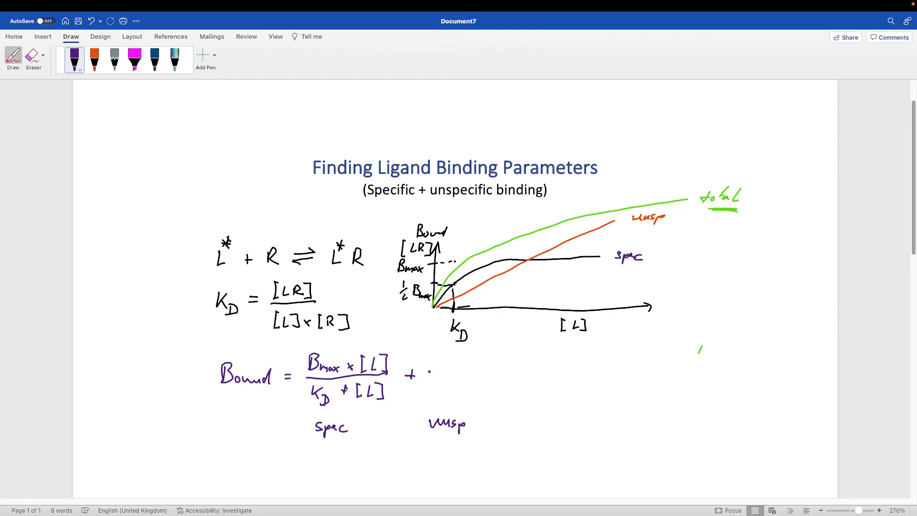
# Step: Write unspec × [L] after the plus sign and draw arrows pointing at Bmax, KD and unspec
pyautogui.moveTo(429, 372)
pyautogui.mouseDown()
pyautogui.moveTo(455, 387)
pyautogui.moveTo(463, 374)
pyautogui.moveTo(475, 377)
pyautogui.mouseUp()
pyautogui.moveTo(482, 374)
pyautogui.mouseDown()
pyautogui.moveTo(530, 374)
pyautogui.moveTo(521, 383)
pyautogui.mouseUp()
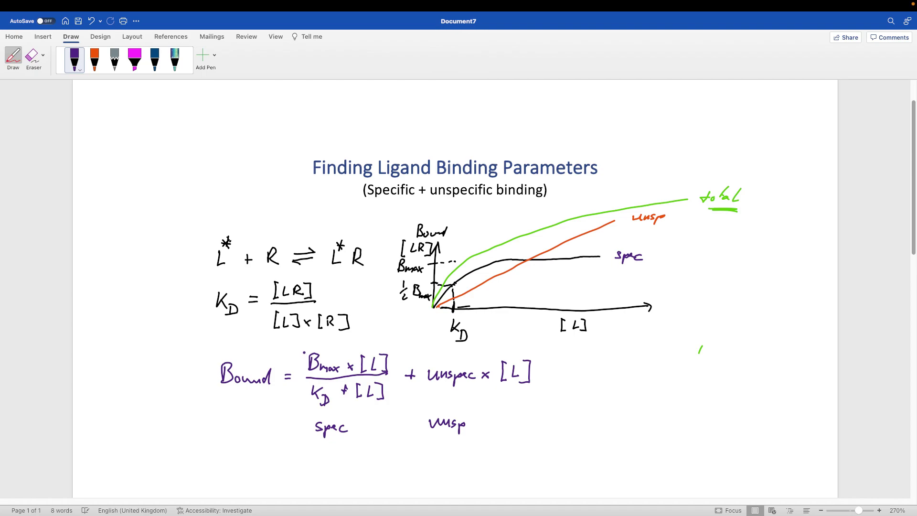
pyautogui.moveTo(296, 344); pyautogui.dragTo(306, 354)
pyautogui.moveTo(308, 347); pyautogui.dragTo(306, 355)
pyautogui.moveTo(296, 411); pyautogui.dragTo(308, 406)
pyautogui.moveTo(439, 350); pyautogui.dragTo(442, 364)
# Step: Bring the Binding curves workbook in Excel to the front and select Model cell C2
pyautogui.moveTo(480, 508)
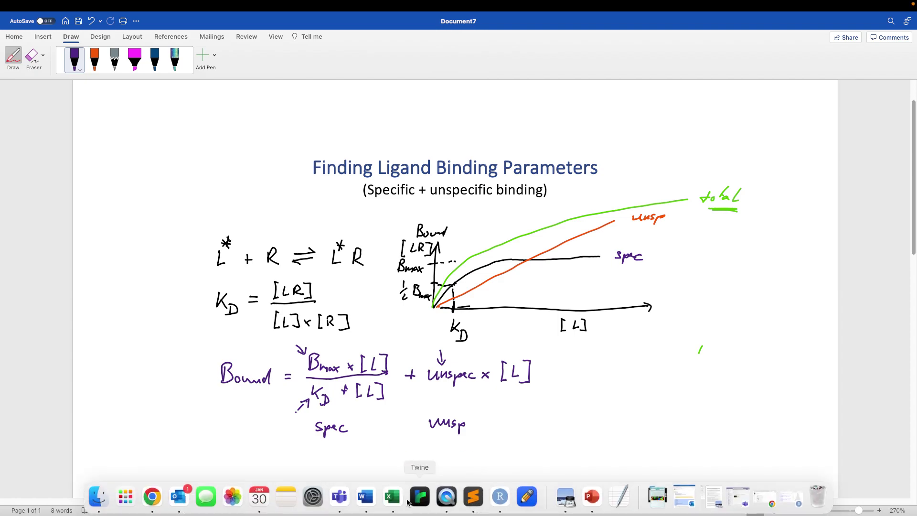
pyautogui.click(393, 498)
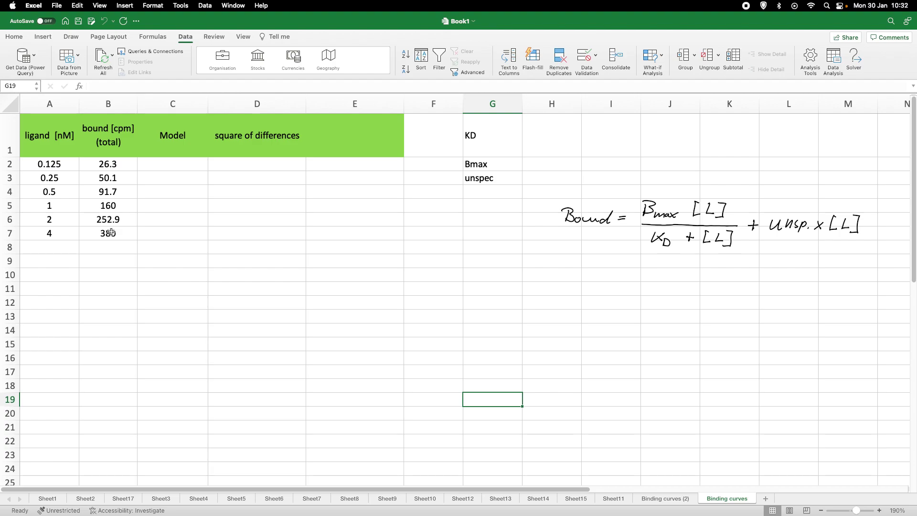
pyautogui.click(184, 165)
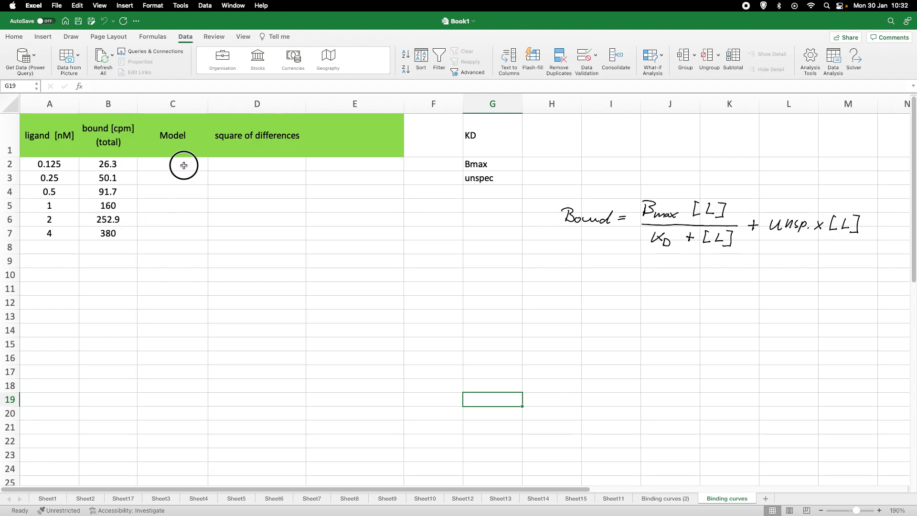
pyautogui.click(14, 37)
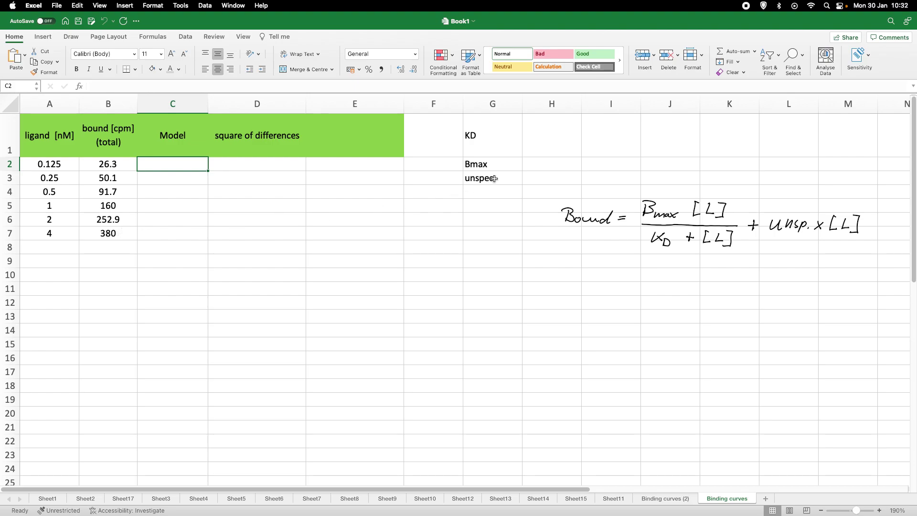
# Step: Enter starting values Bmax 300 in H2, KD 1 in H1 and unspec 10 in H3
pyautogui.click(541, 167)
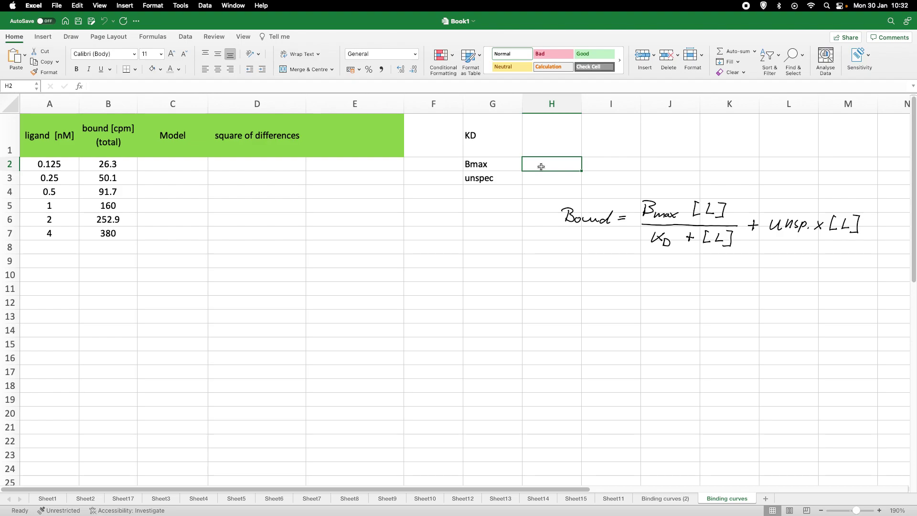
pyautogui.write('300')
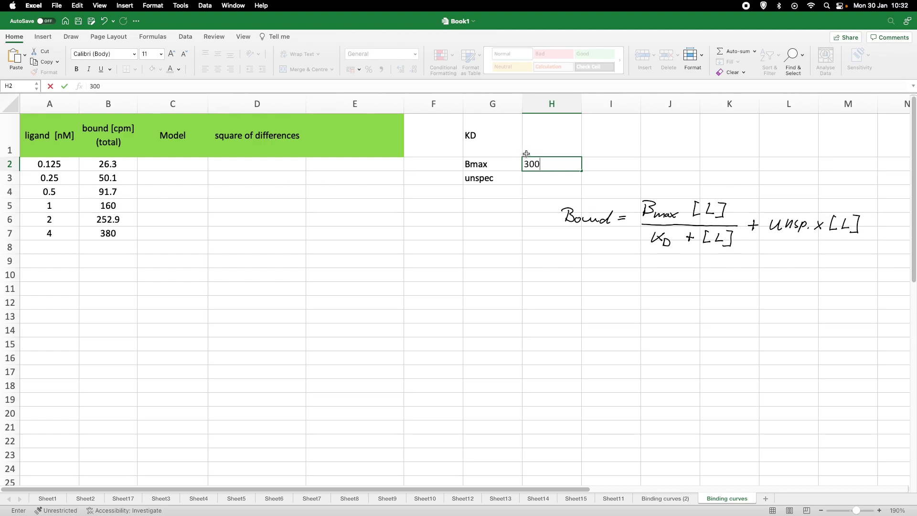
pyautogui.click(533, 141)
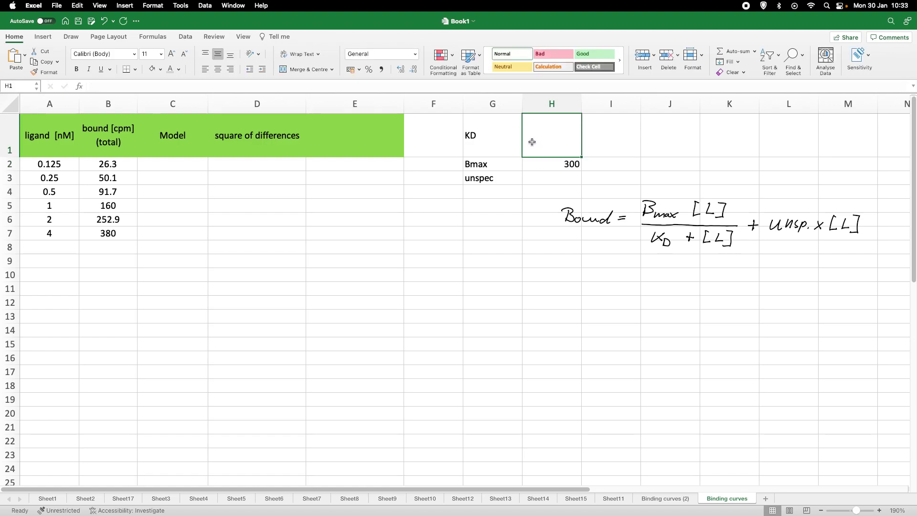
pyautogui.write('1')
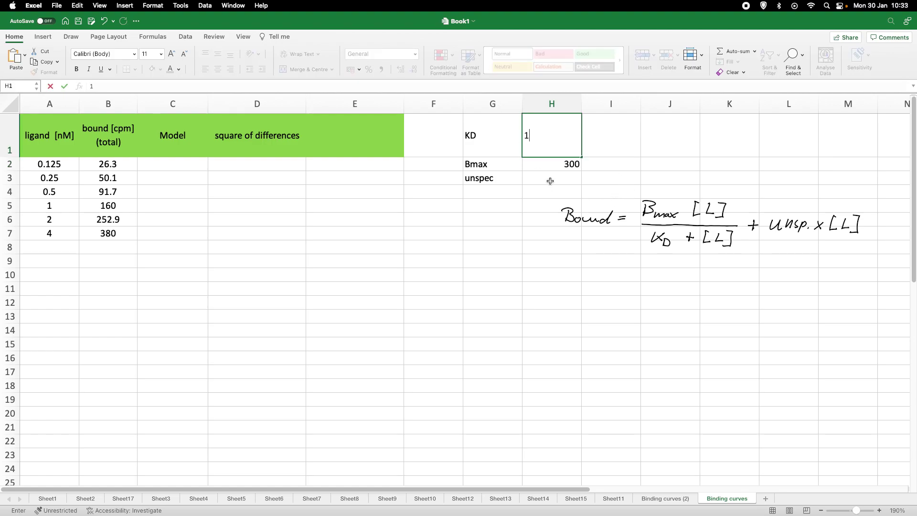
pyautogui.click(551, 180)
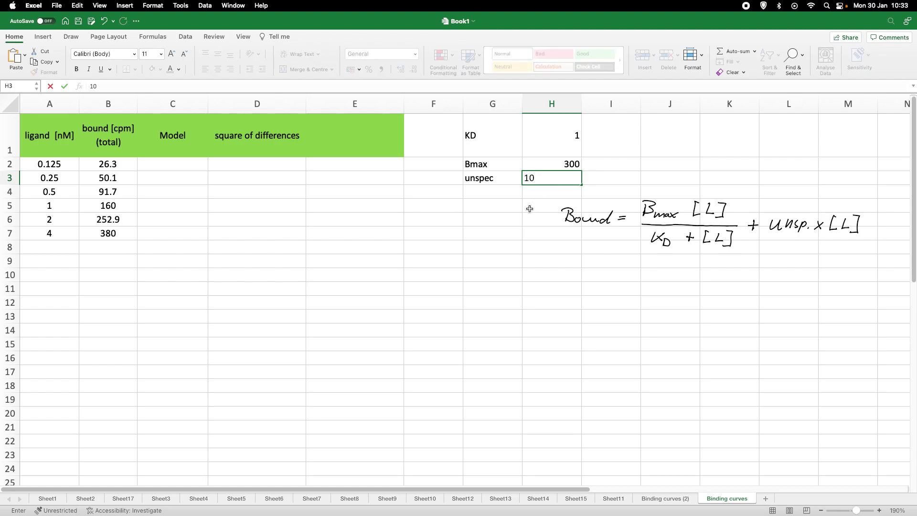
pyautogui.click(519, 230)
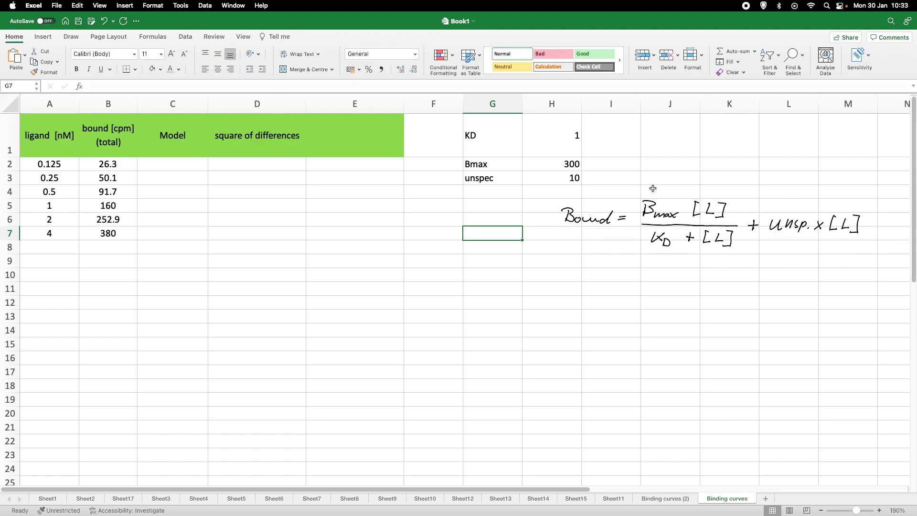
# Step: In C2, begin the model formula =$H$2*A2/($H$1+A2) with absolute parameter references
pyautogui.click(175, 164)
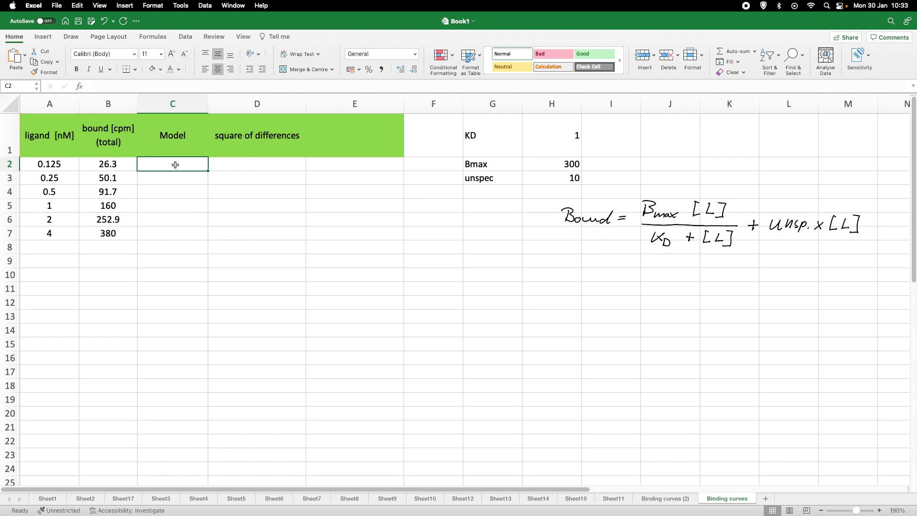
pyautogui.write('=')
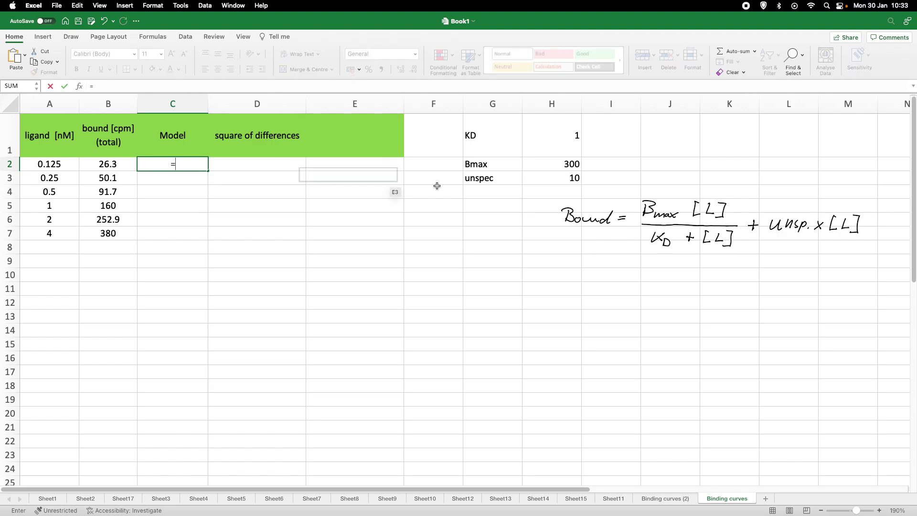
pyautogui.click(560, 162)
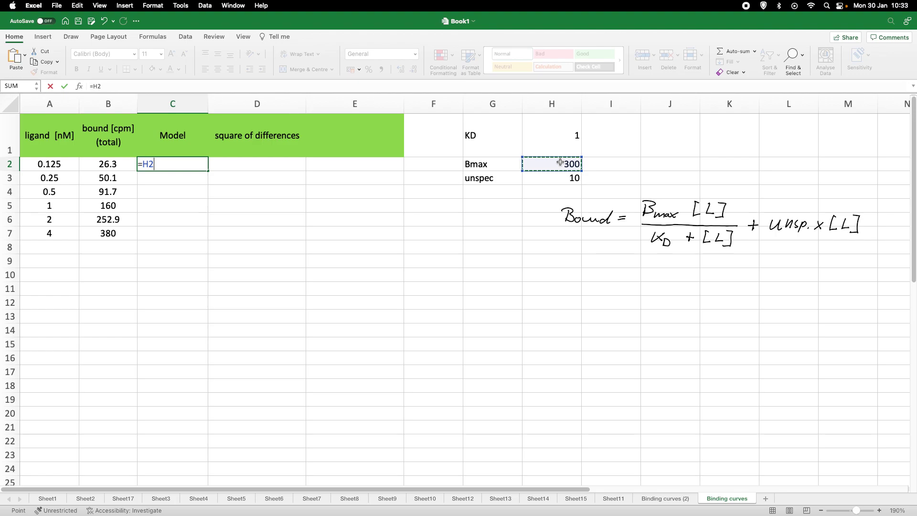
pyautogui.press('F4')
pyautogui.write('*')
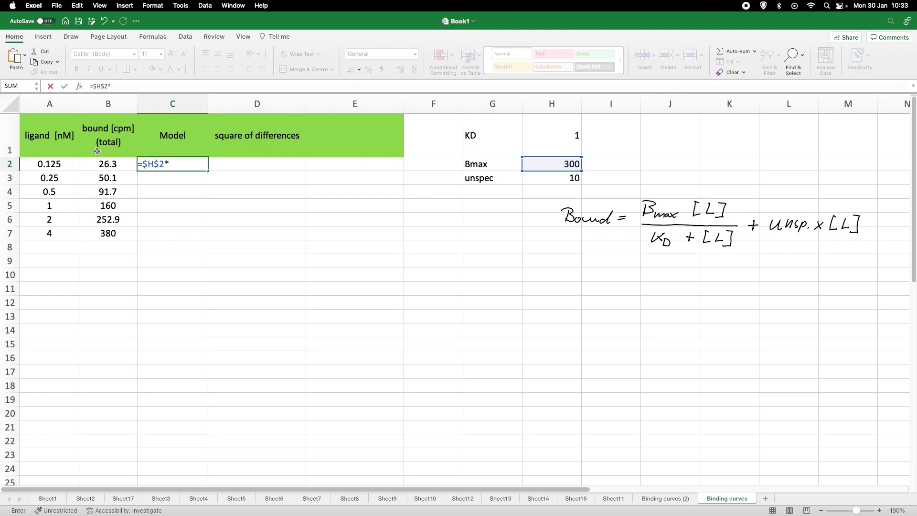
pyautogui.click(61, 161)
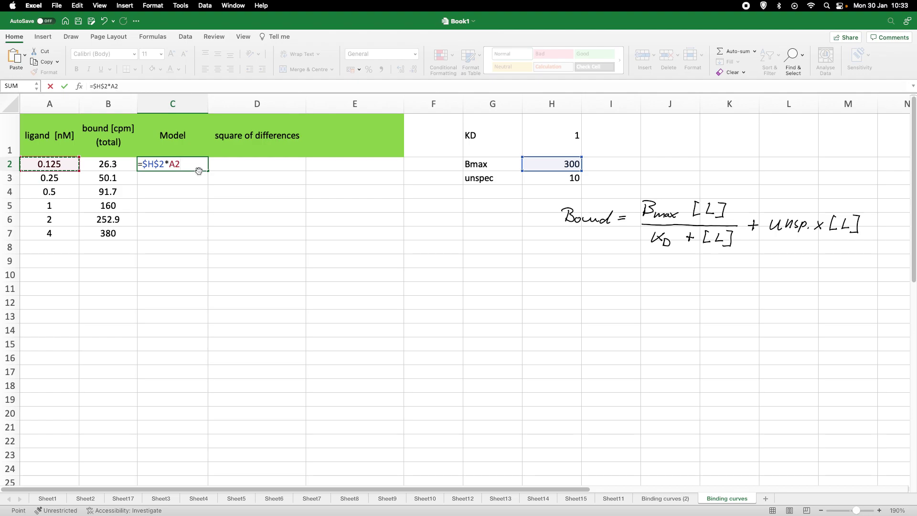
pyautogui.write('/(')
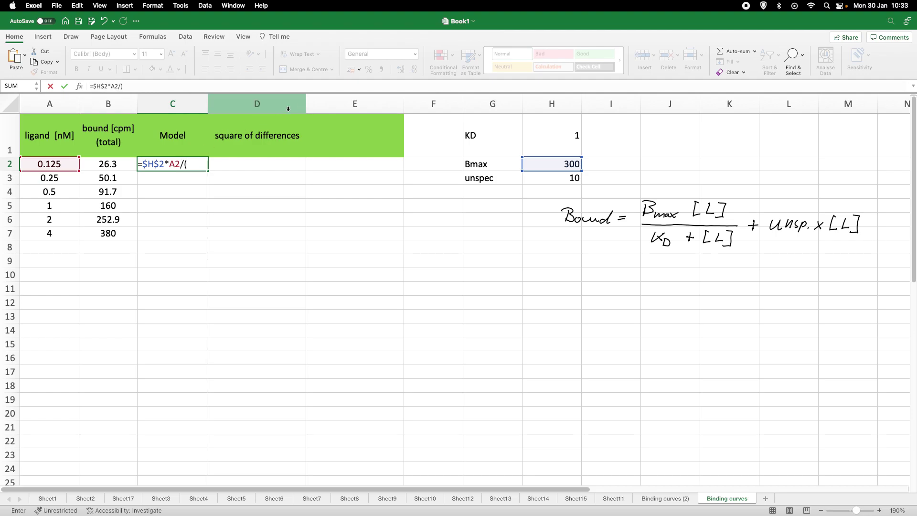
pyautogui.click(548, 134)
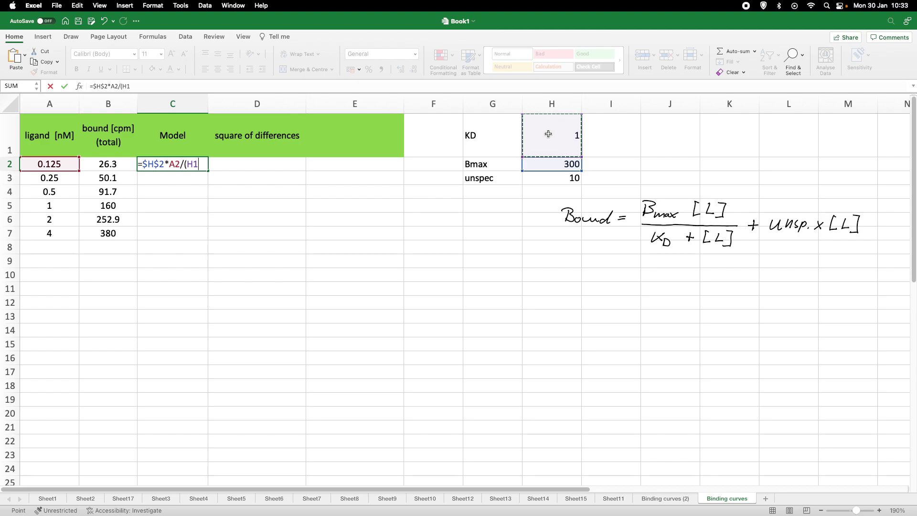
pyautogui.press('F4')
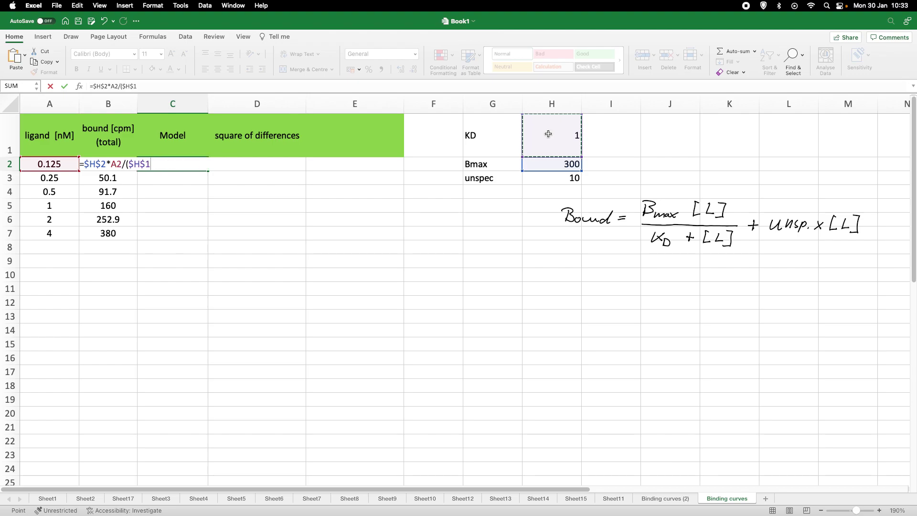
pyautogui.write('+')
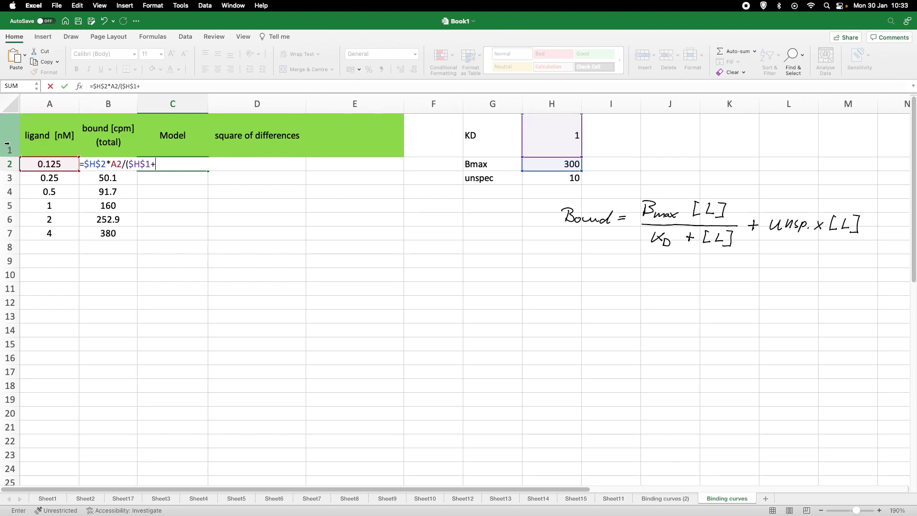
pyautogui.click(53, 164)
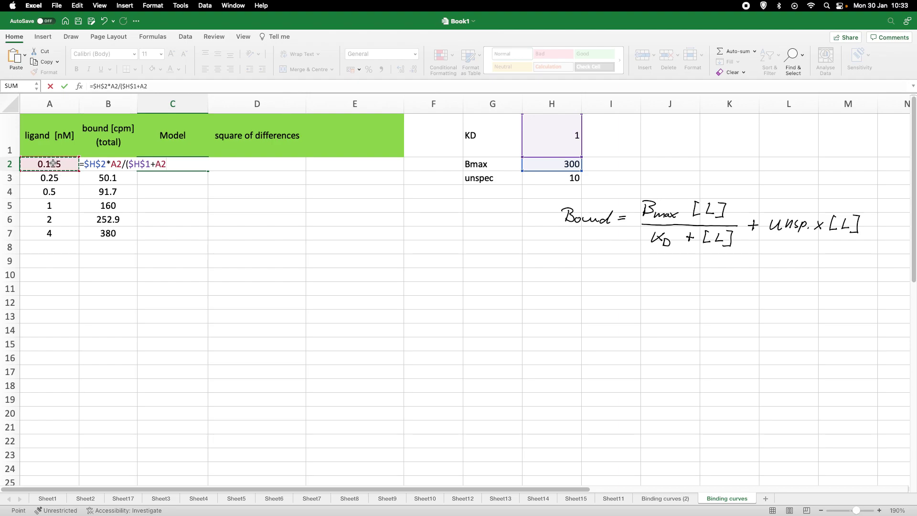
pyautogui.write(')+')
# Step: Finish C2's formula with +$H$3*A2, giving 34.58333333
pyautogui.click(575, 180)
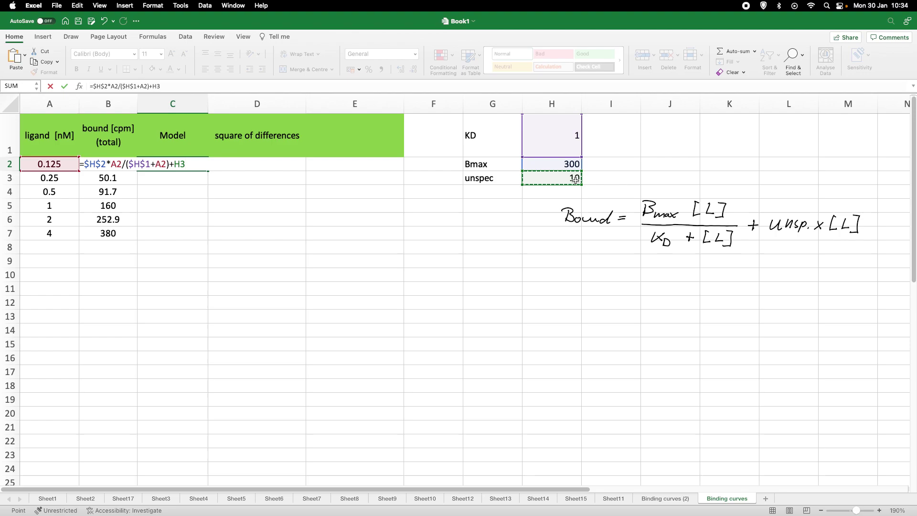
pyautogui.press('F4')
pyautogui.write('*')
pyautogui.click(63, 166)
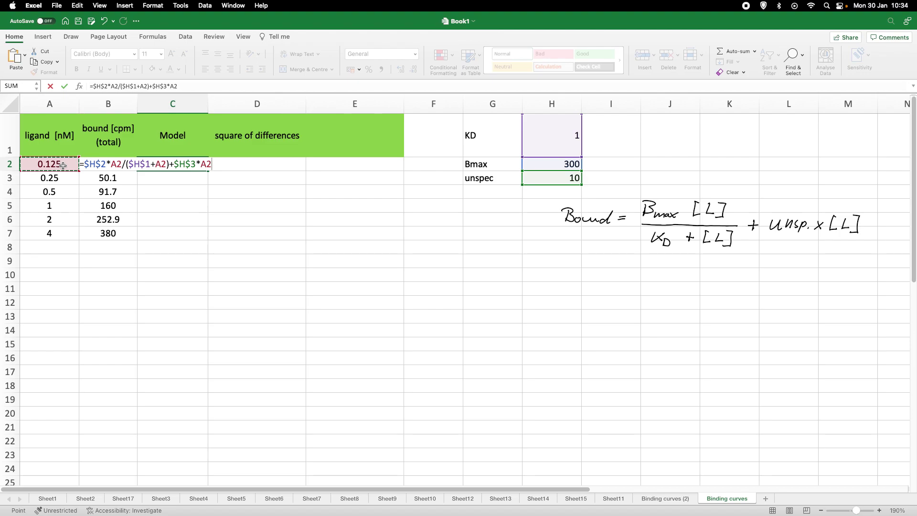
pyautogui.press('Return')
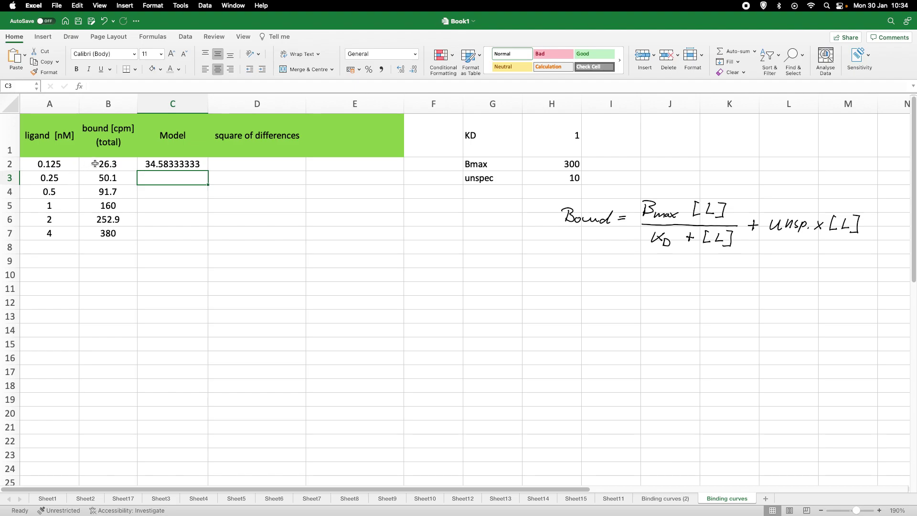
# Step: Fill C2's model formula down to C7, giving 62.5, 105, 160, 220 and 280
pyautogui.click(181, 164)
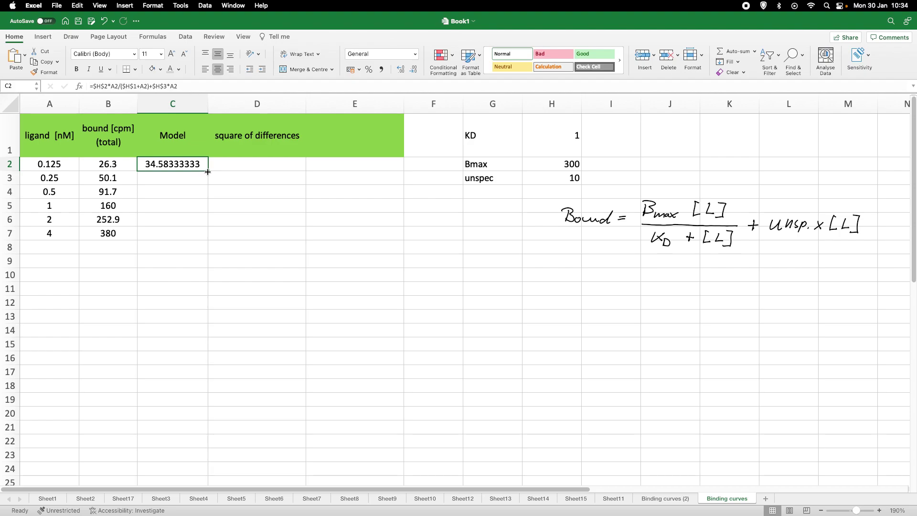
pyautogui.moveTo(208, 172); pyautogui.dragTo(192, 239)
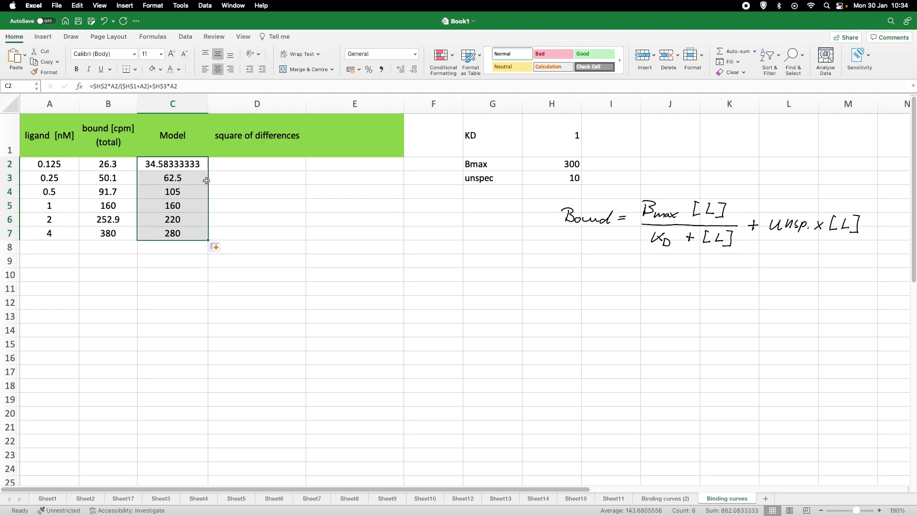
# Step: Enter the squared difference =(B2-C2)^2 in D2
pyautogui.click(277, 168)
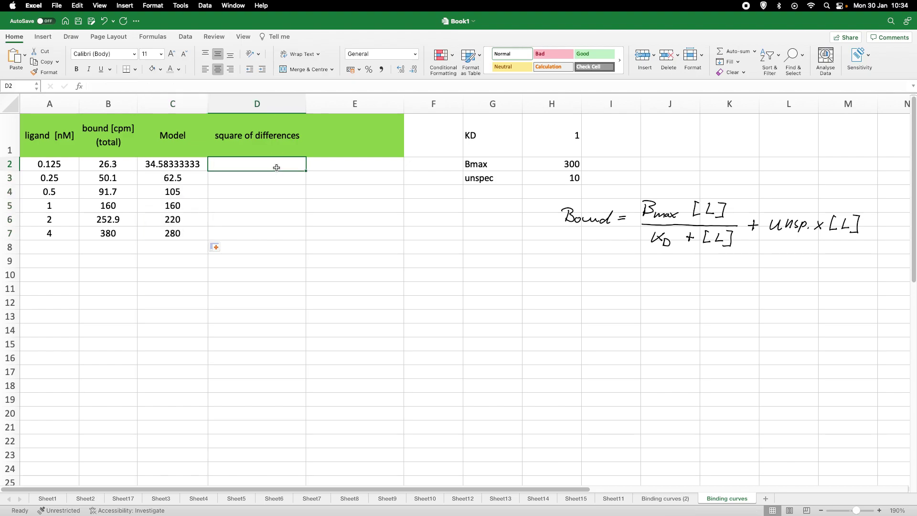
pyautogui.write('=(')
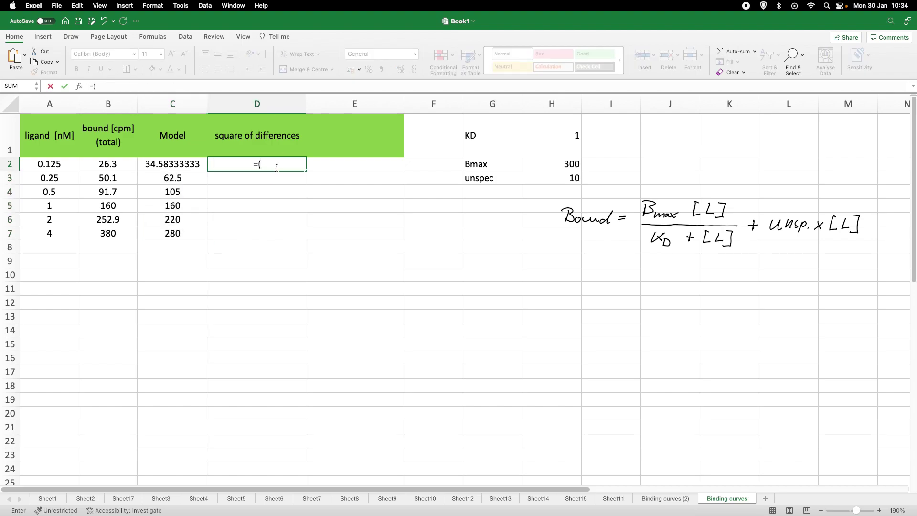
pyautogui.click(119, 168)
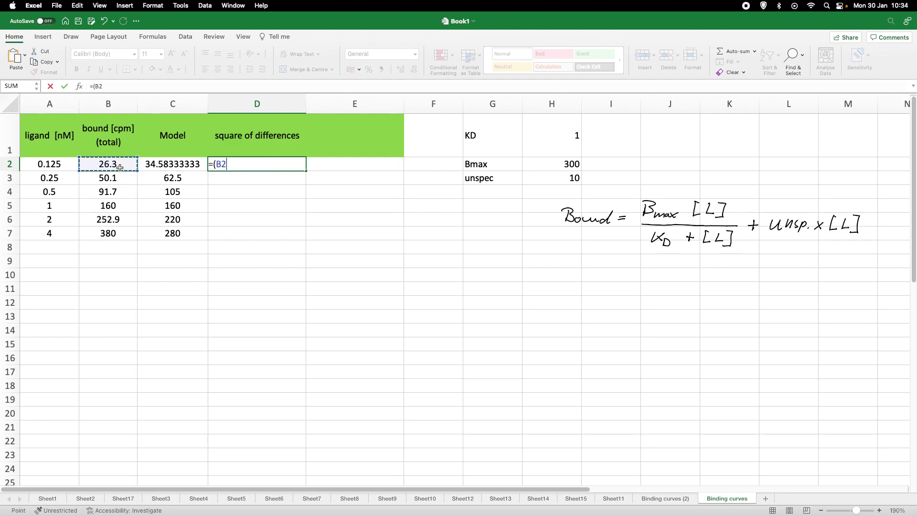
pyautogui.write('-')
pyautogui.click(167, 165)
pyautogui.write(')')
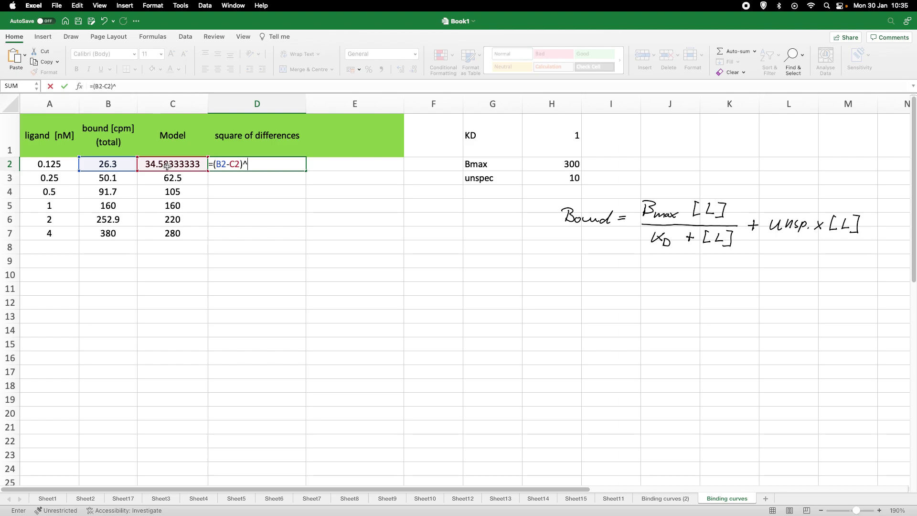
pyautogui.write('^2')
pyautogui.press('Return')
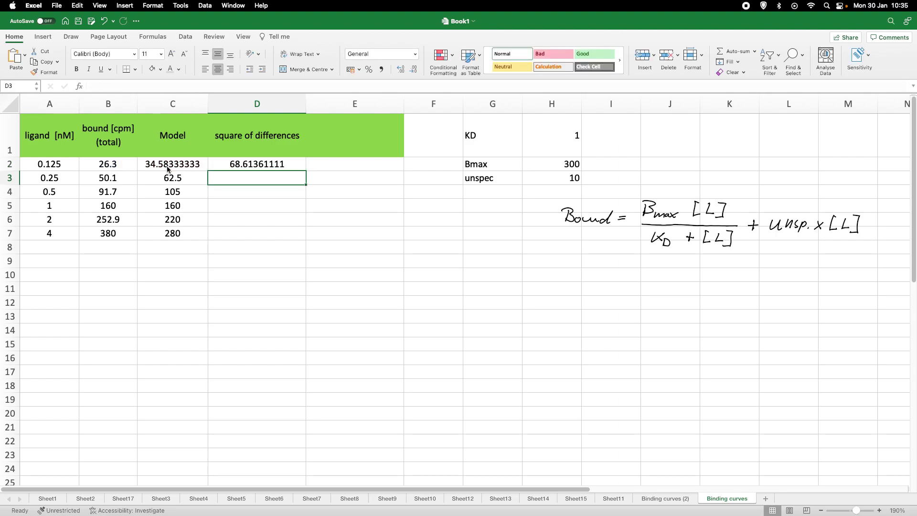
# Step: Fill the squared-difference formula down to D7, giving values from 68.61361111 to 10000
pyautogui.click(266, 164)
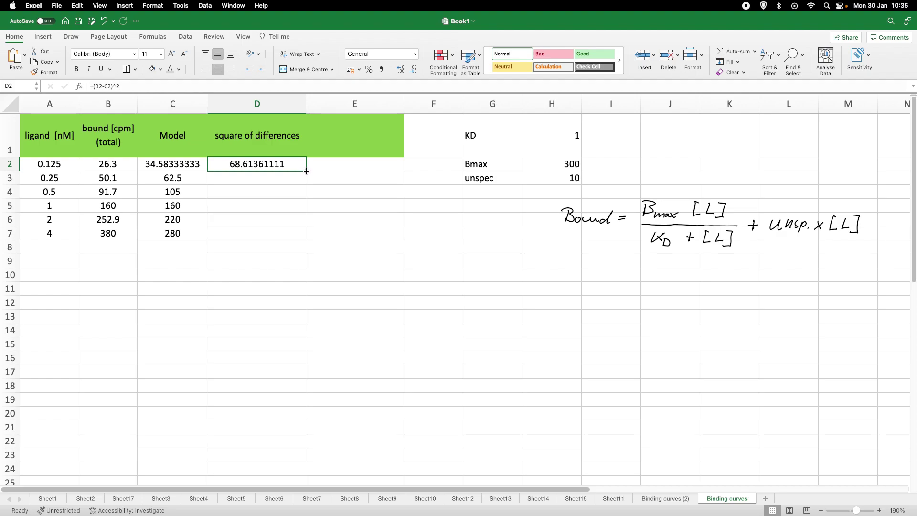
pyautogui.moveTo(306, 170); pyautogui.dragTo(306, 236)
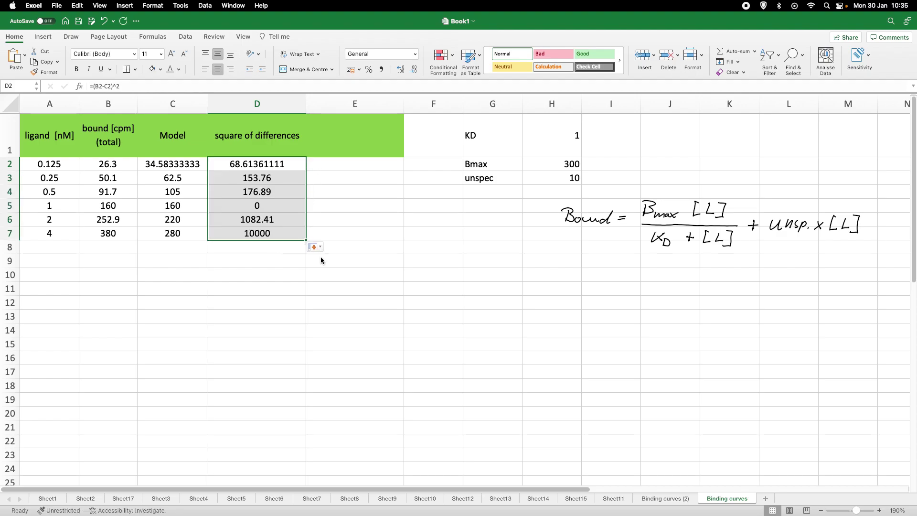
pyautogui.click(249, 260)
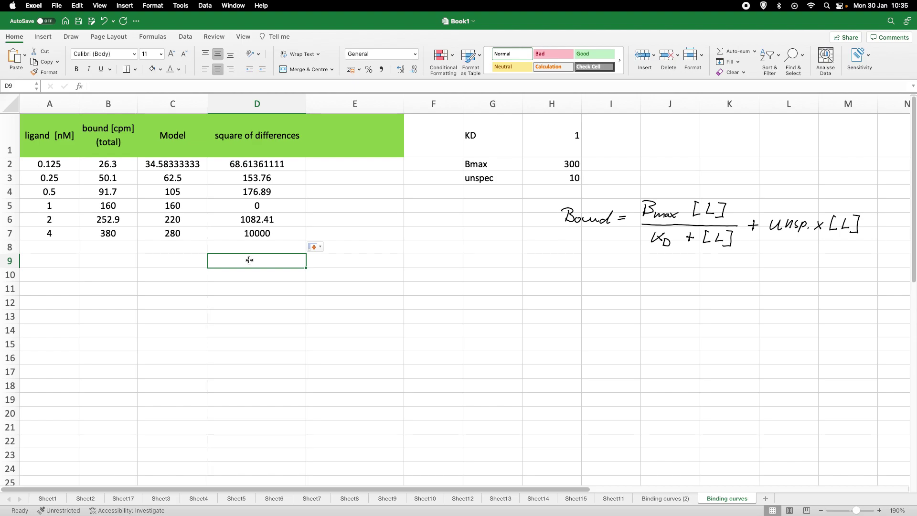
# Step: Enter =sum(D2:D7) in D9 to total the squared differences, giving 11481.67361
pyautogui.write('=sum(')
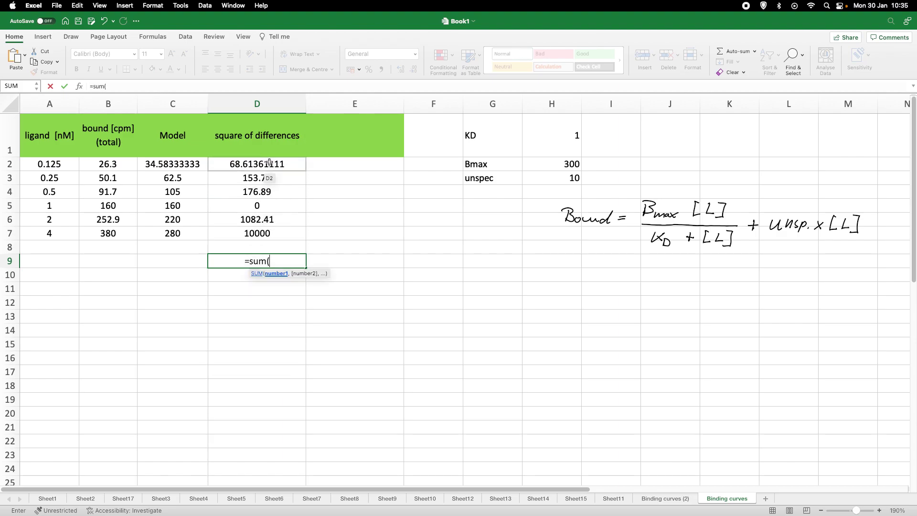
pyautogui.moveTo(269, 163); pyautogui.dragTo(258, 233)
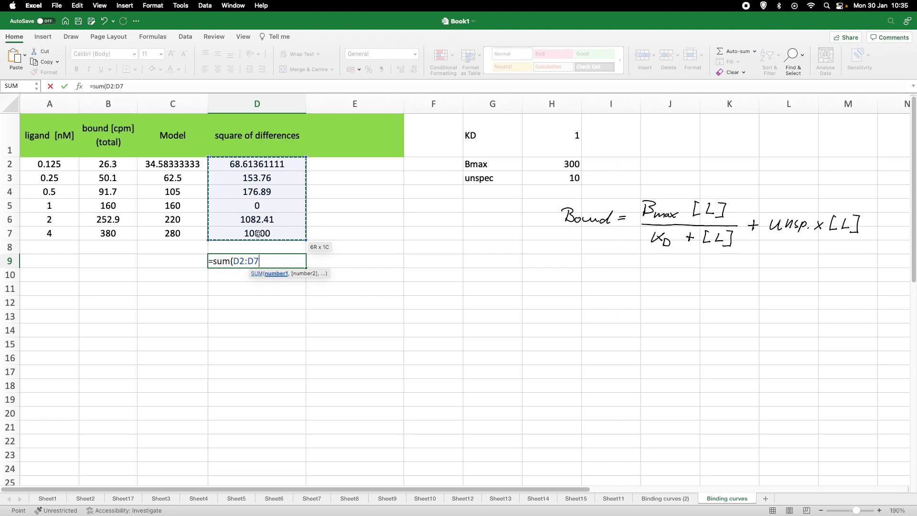
pyautogui.write(')')
pyautogui.press('Return')
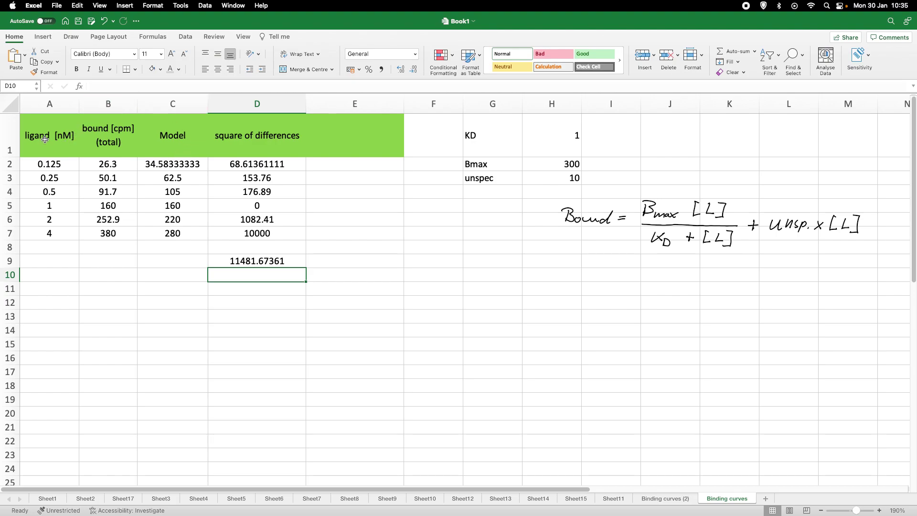
# Step: Insert a Scatter with Smooth Lines and Markers chart of ligand, bound and Model (A1:C7)
pyautogui.moveTo(44, 138); pyautogui.dragTo(154, 232)
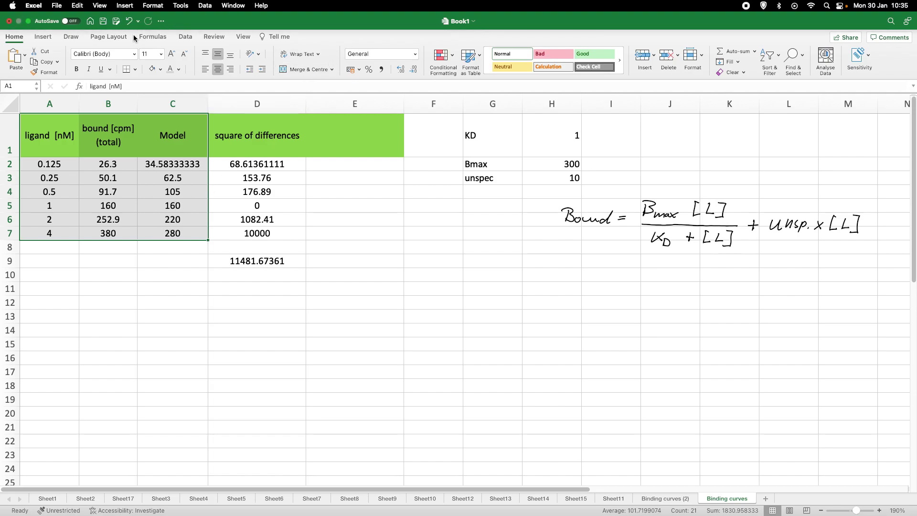
pyautogui.click(47, 38)
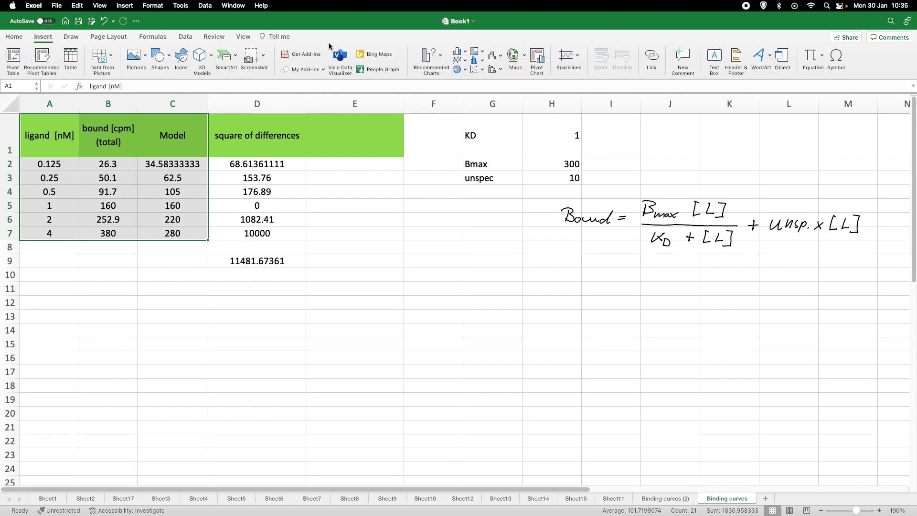
pyautogui.click(480, 69)
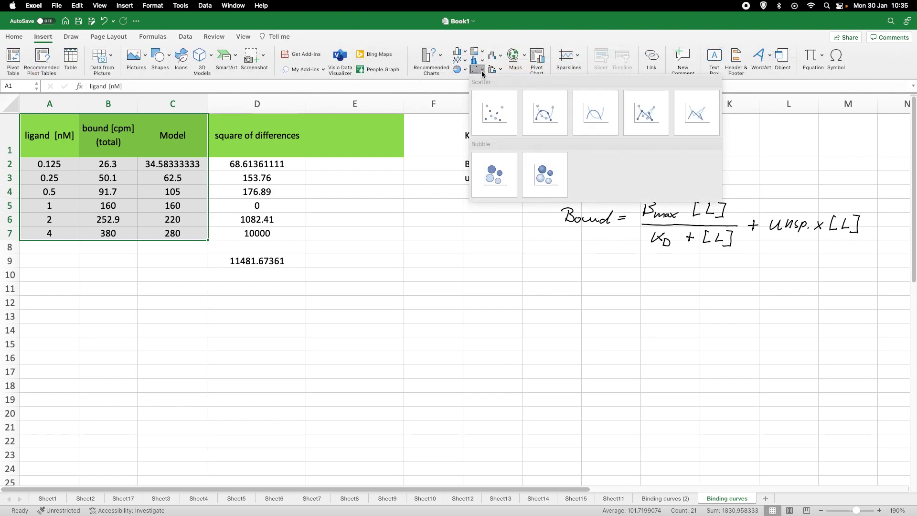
pyautogui.click(548, 115)
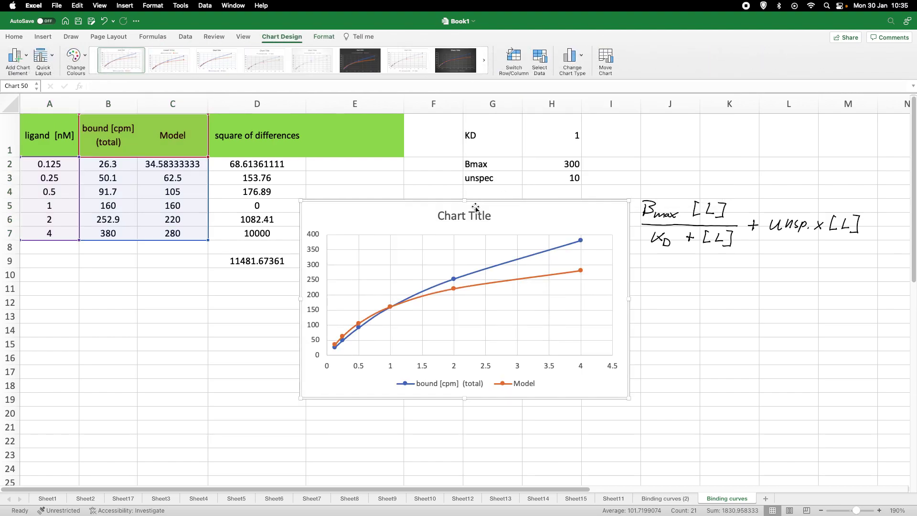
# Step: Move the chart below the data table and to the right of it
pyautogui.moveTo(414, 212); pyautogui.dragTo(443, 282)
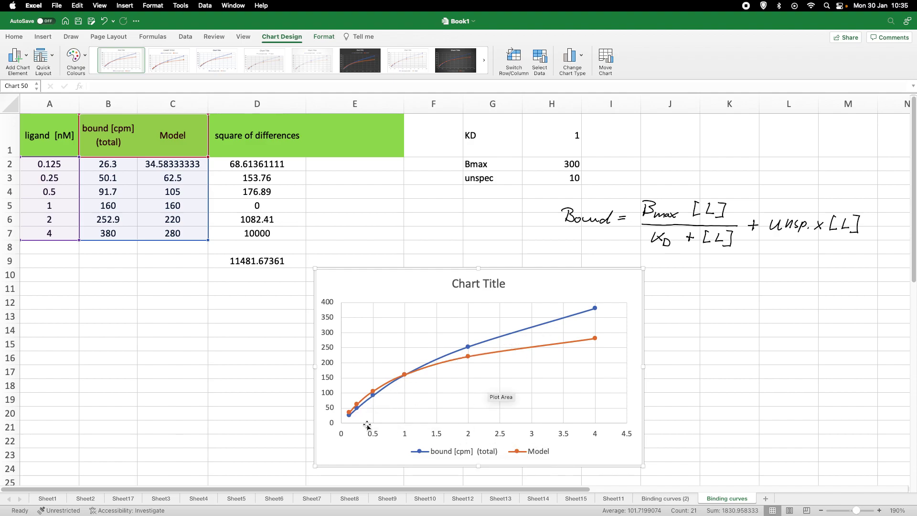
pyautogui.moveTo(577, 341)
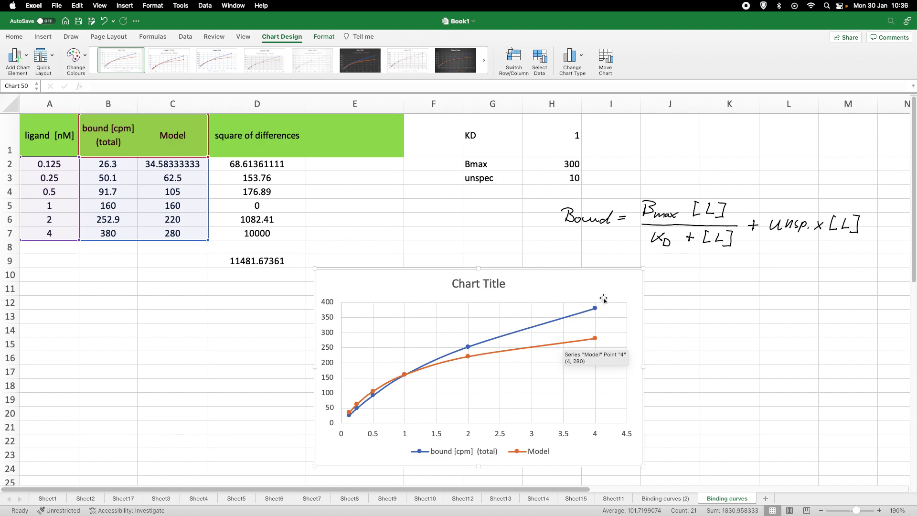
pyautogui.moveTo(593, 311)
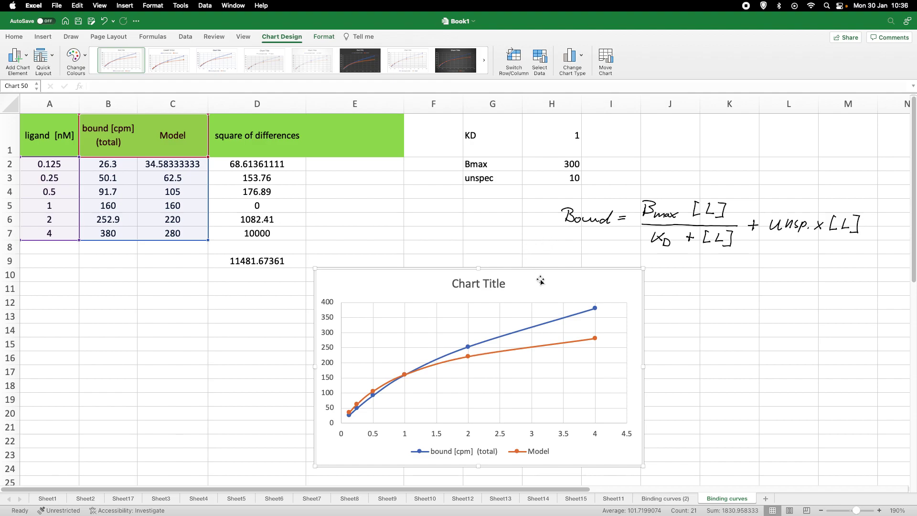
pyautogui.moveTo(539, 280); pyautogui.dragTo(626, 284)
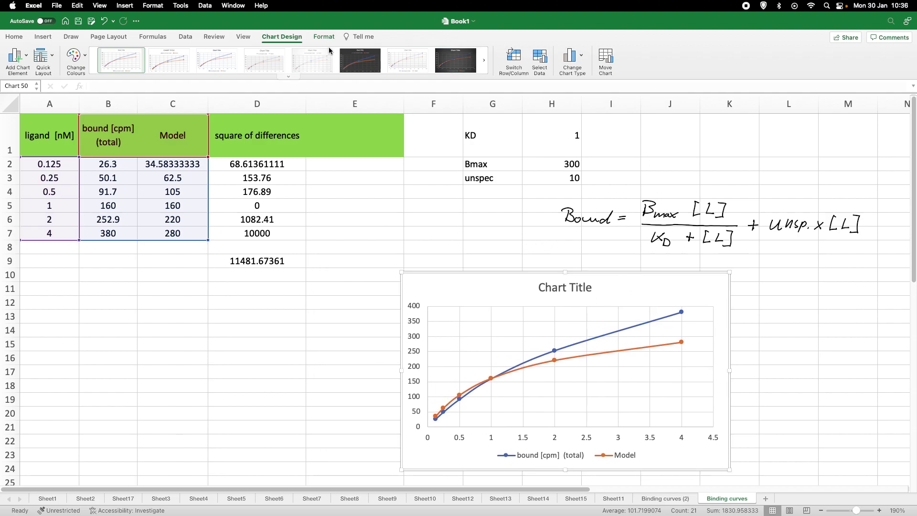
# Step: Open Solver with objective cell D9 set to Min
pyautogui.click(183, 37)
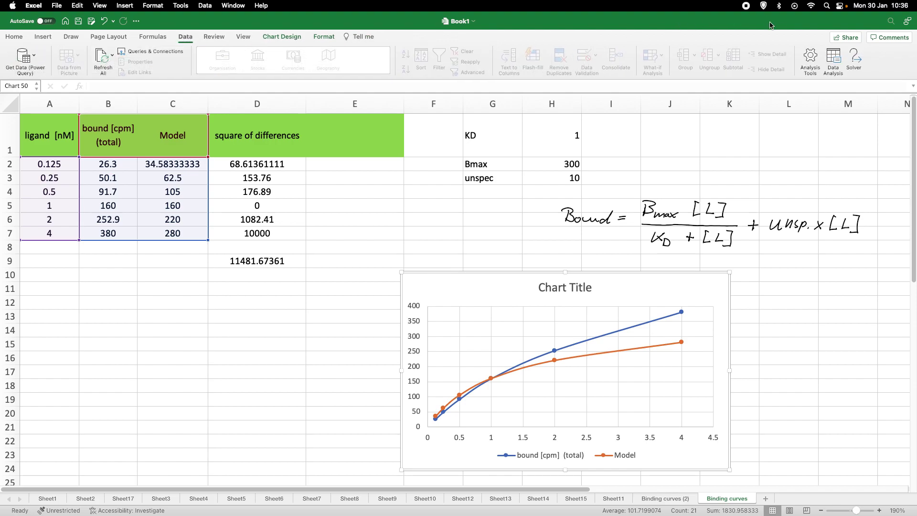
pyautogui.click(854, 54)
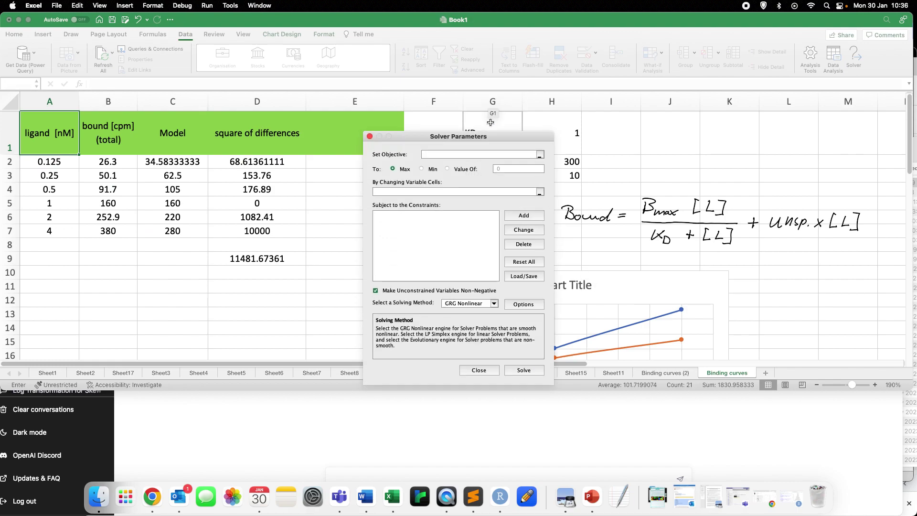
pyautogui.moveTo(508, 138); pyautogui.dragTo(711, 103)
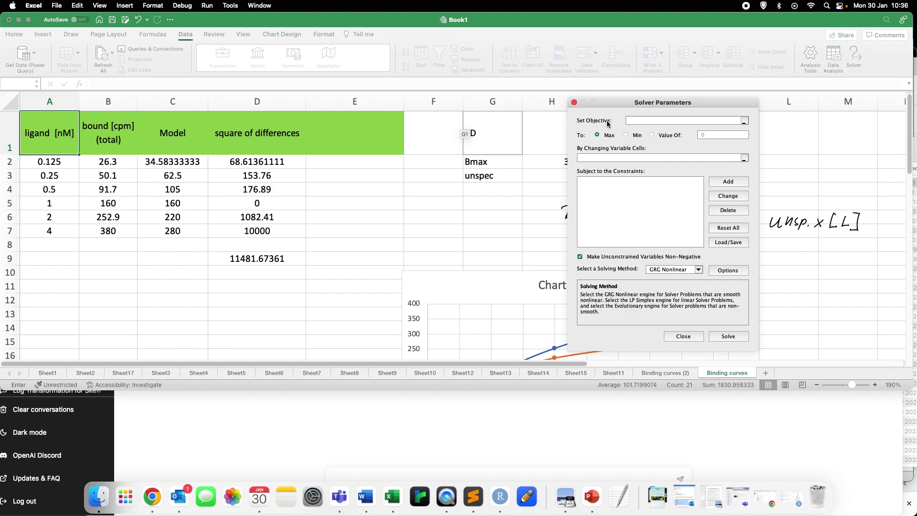
pyautogui.click(245, 258)
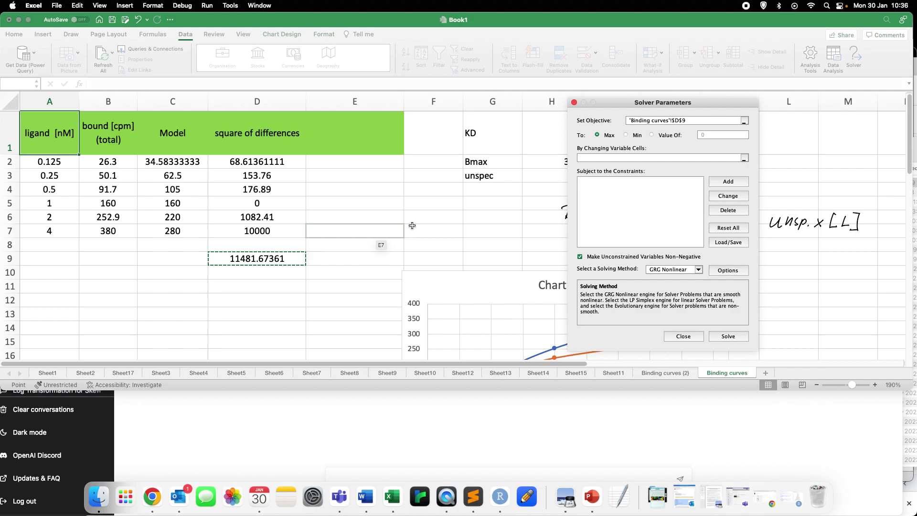
pyautogui.click(625, 136)
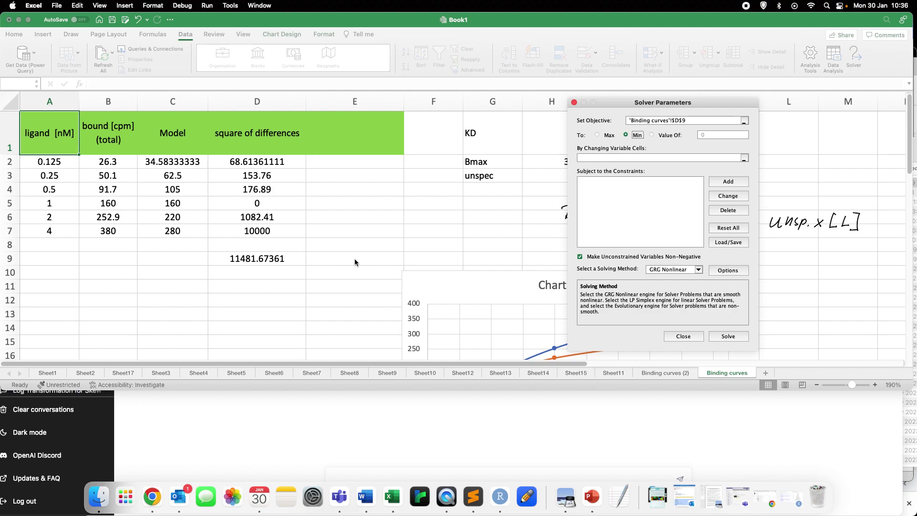
# Step: Use KD, Bmax and unspec (H1:H3) as Solver's variable cells and run the fit
pyautogui.click(714, 106)
pyautogui.moveTo(713, 106); pyautogui.dragTo(763, 100)
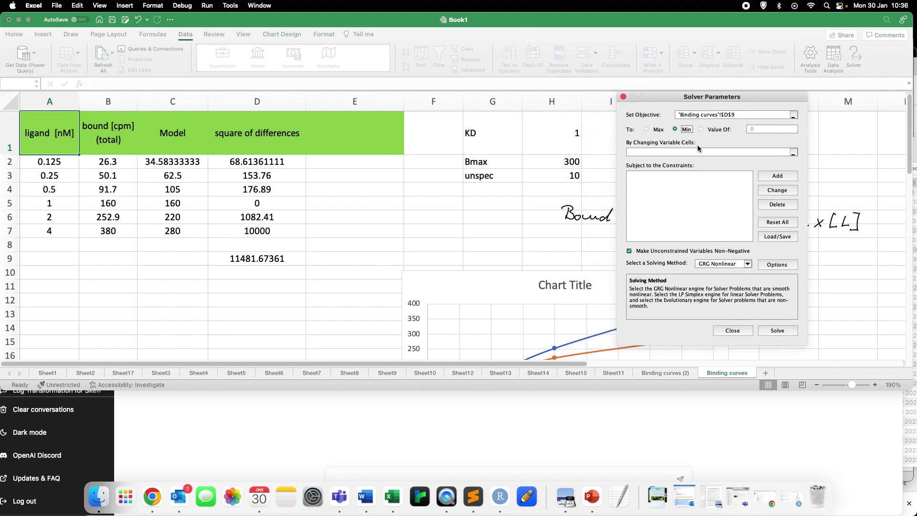
pyautogui.click(663, 152)
pyautogui.click(561, 143)
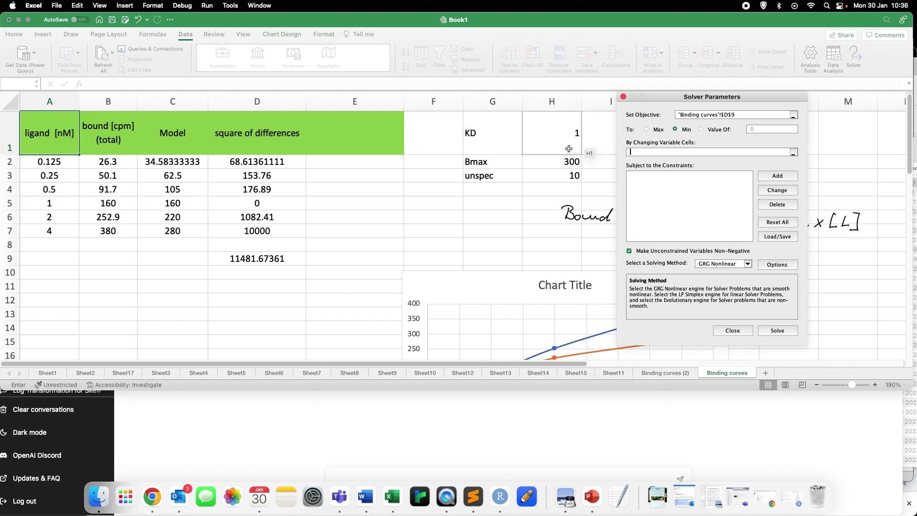
pyautogui.moveTo(555, 133); pyautogui.dragTo(554, 174)
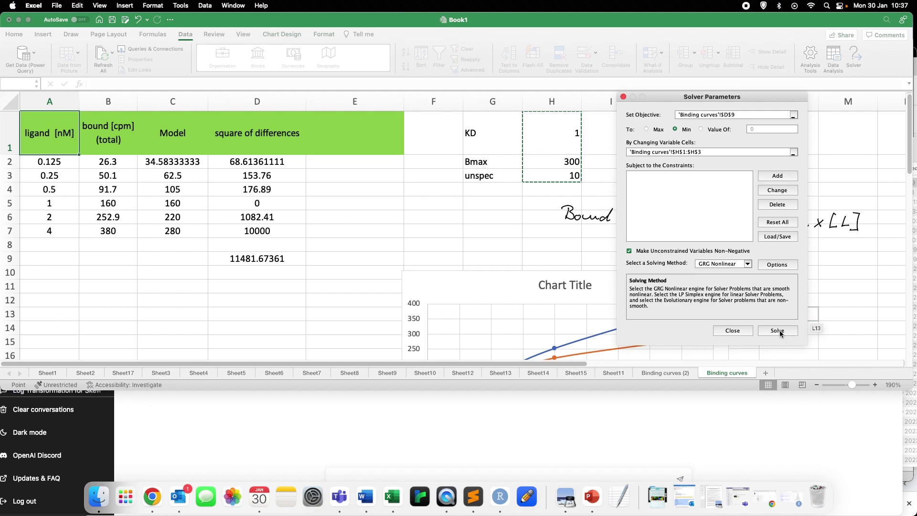
pyautogui.click(778, 331)
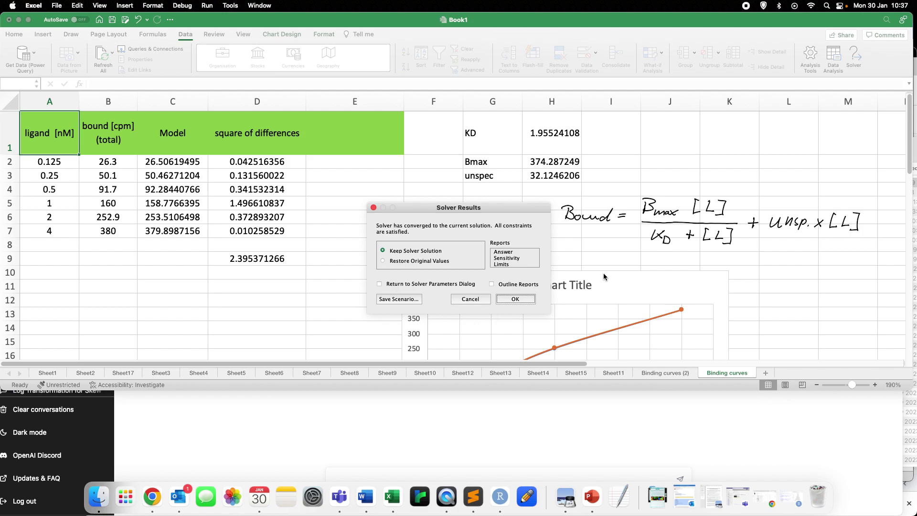
# Step: Keep the Solver solution: KD 1.95524108, Bmax 374.287249, unspec 32.1246206
pyautogui.moveTo(512, 209); pyautogui.dragTo(556, 206)
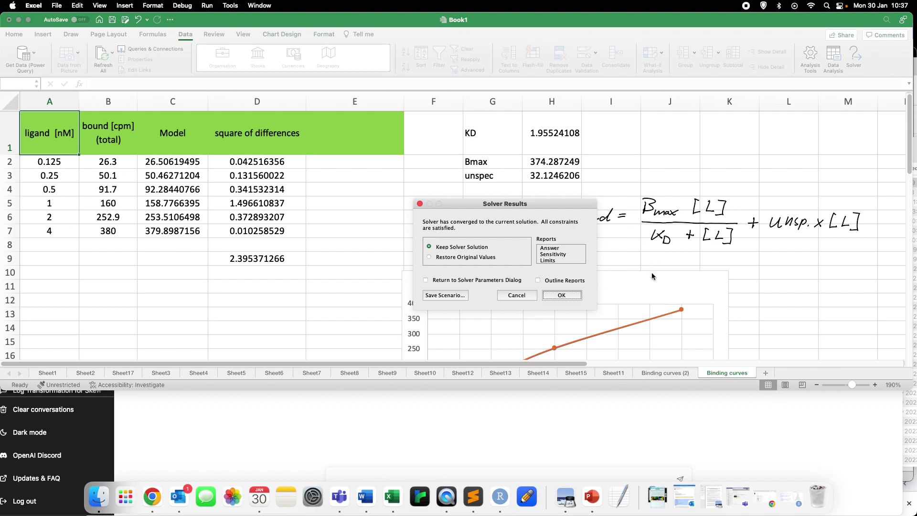
pyautogui.click(559, 296)
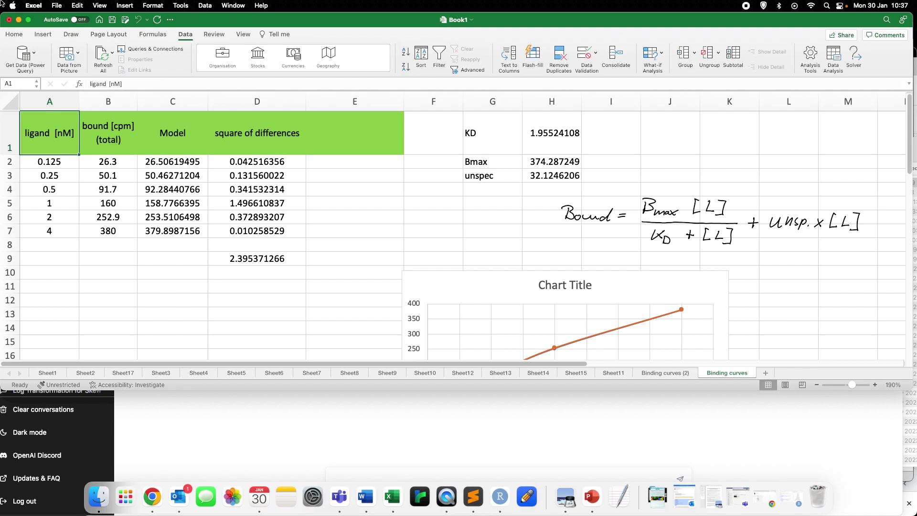
# Step: Restore the workbook to full screen and check that the Model curve lies on the data points
pyautogui.click(29, 20)
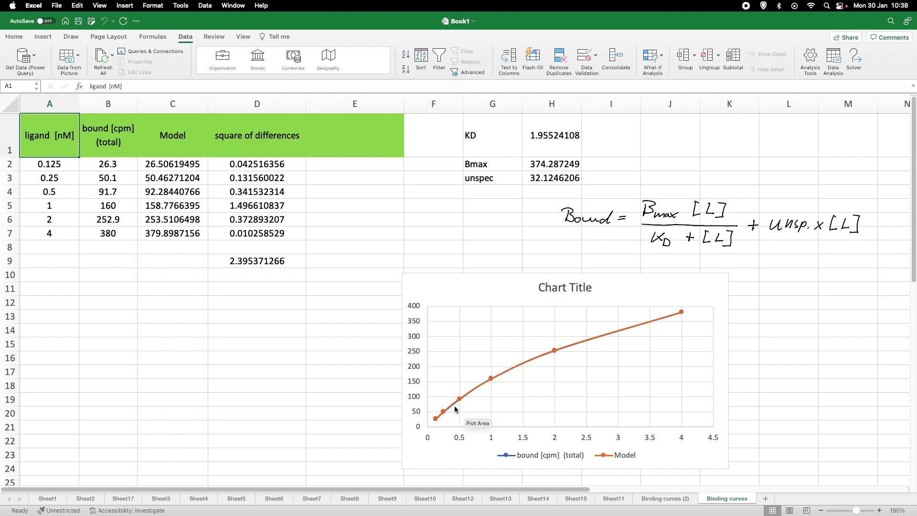
pyautogui.moveTo(455, 409)
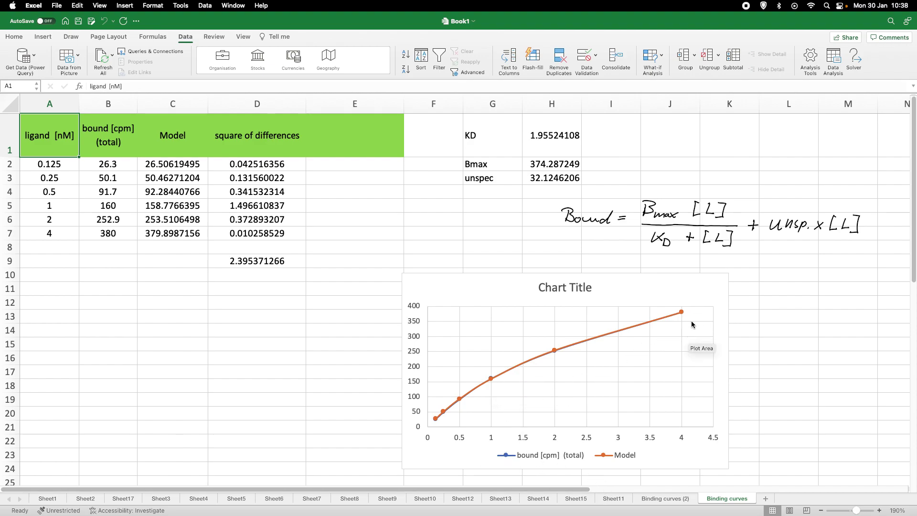
pyautogui.moveTo(682, 316)
# Step: Add the header 'spec' in E1 and delete the old chart
pyautogui.click(350, 136)
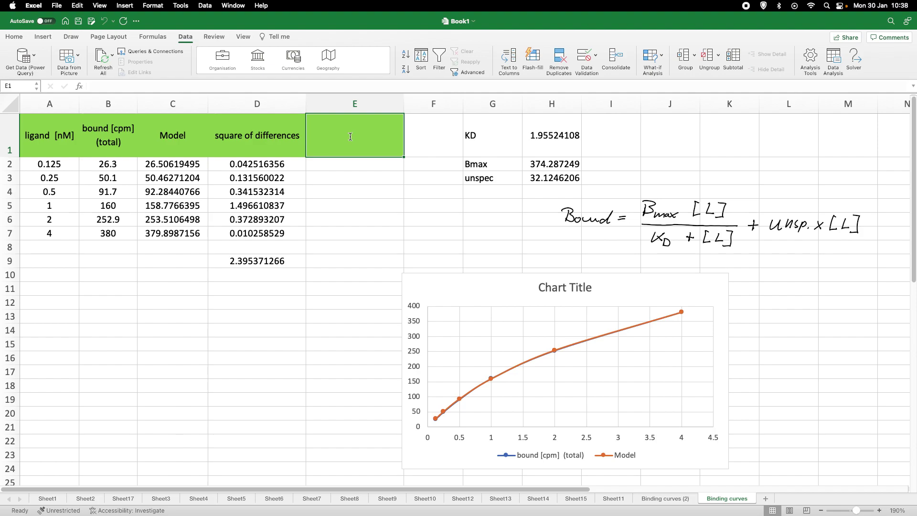
pyautogui.write('spec')
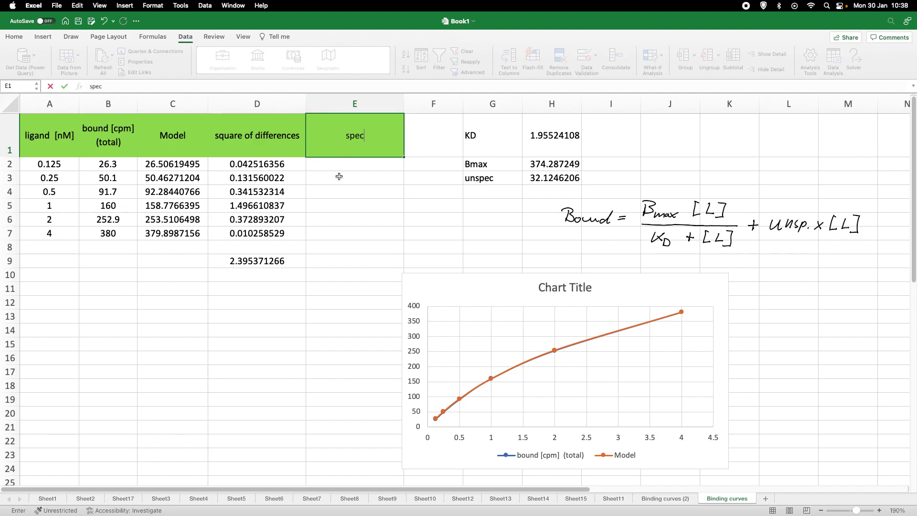
pyautogui.click(341, 168)
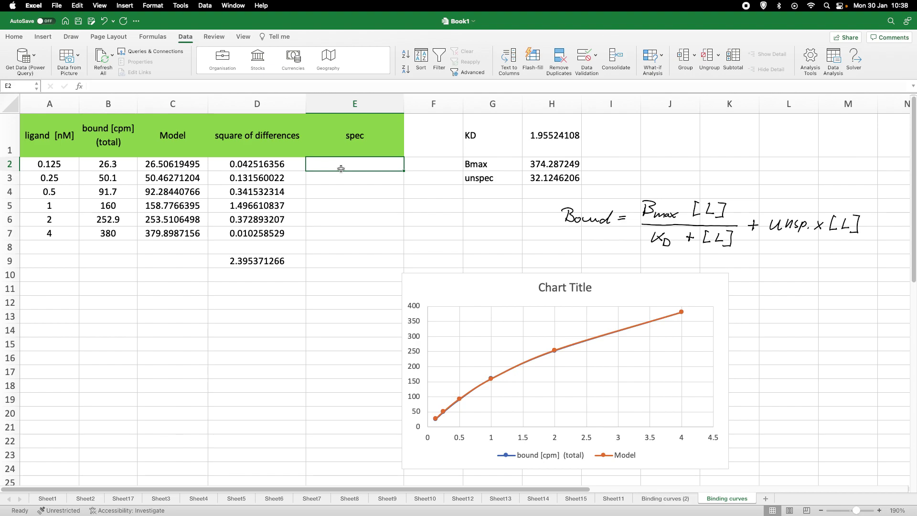
pyautogui.click(517, 281)
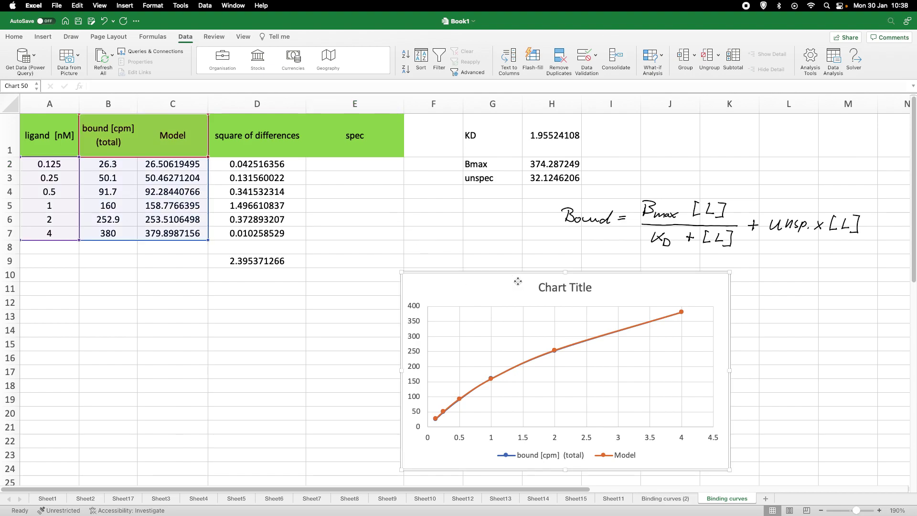
pyautogui.press('Delete')
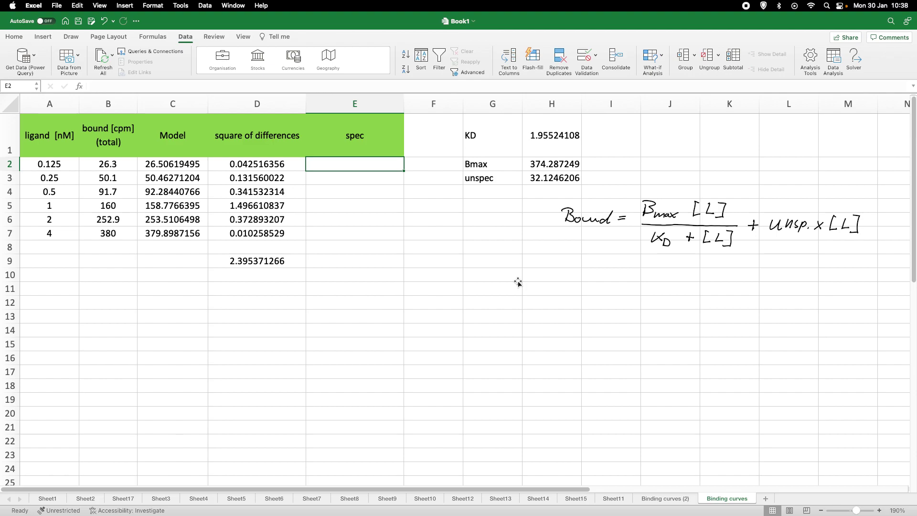
# Step: Enter =$H$2*A2/($H$1+A2) in E2, giving specific binding 22.49061737
pyautogui.doubleClick(371, 166)
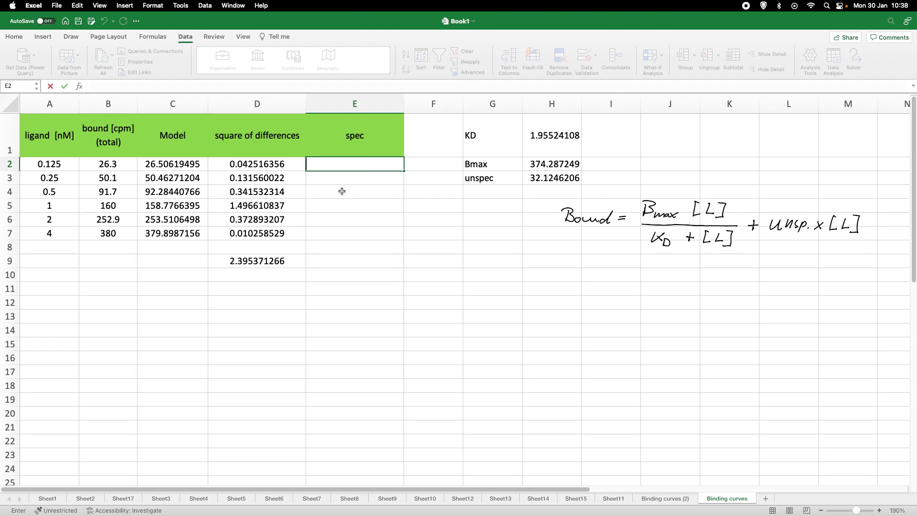
pyautogui.write('=')
pyautogui.click(547, 164)
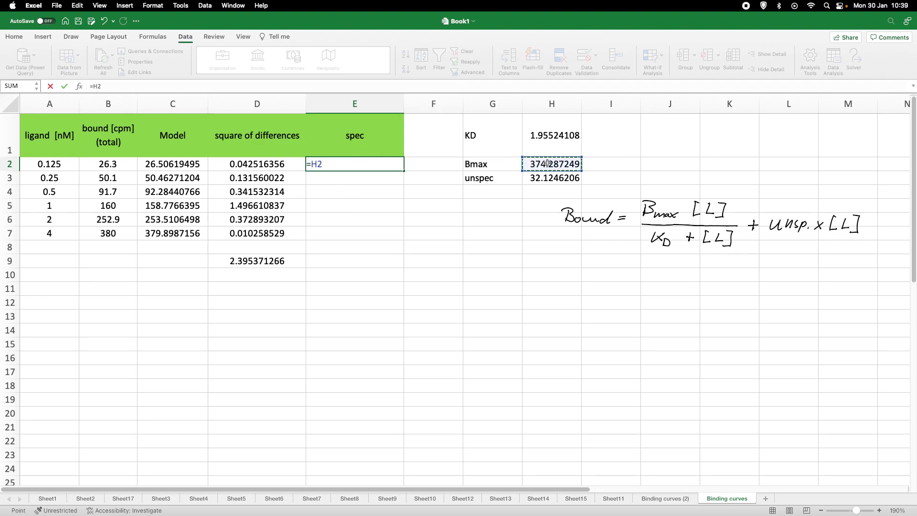
pyautogui.press('cmd+t')
pyautogui.write('*')
pyautogui.click(68, 165)
pyautogui.write('/(')
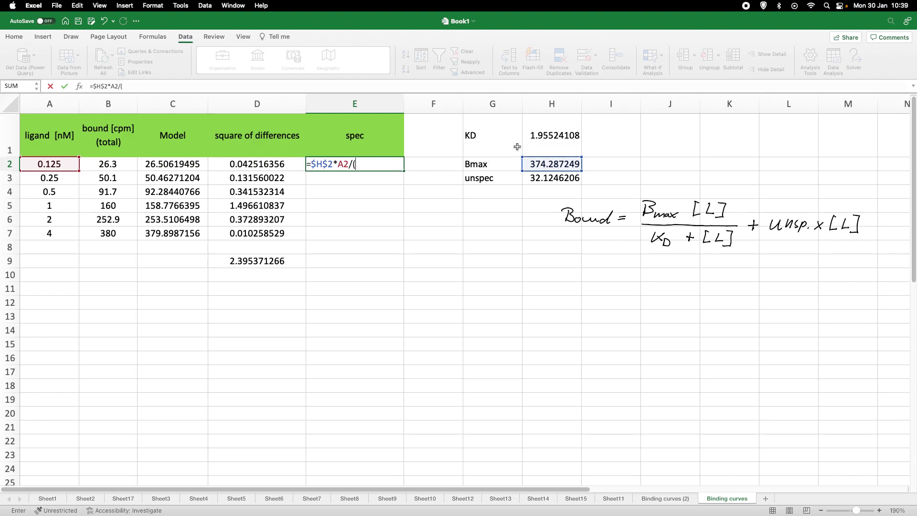
pyautogui.click(531, 141)
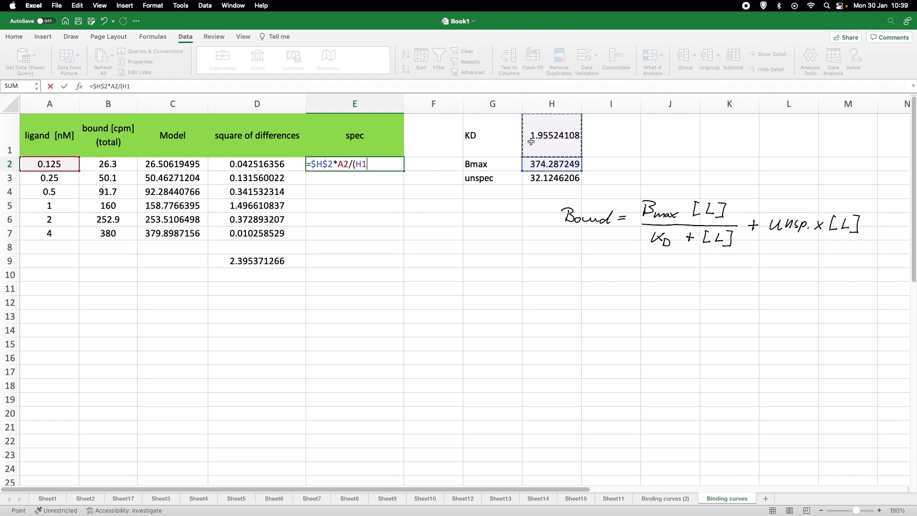
pyautogui.press('F4')
pyautogui.write('+')
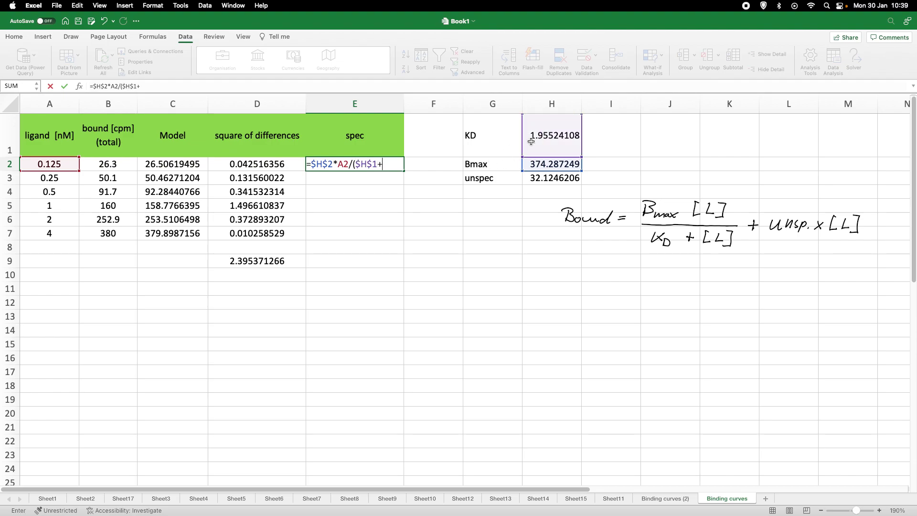
pyautogui.click(69, 164)
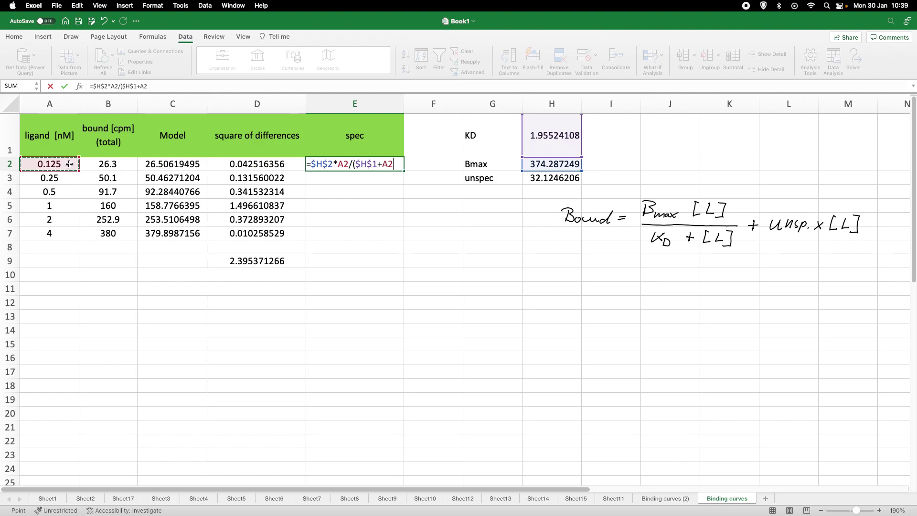
pyautogui.write(')')
pyautogui.press('Return')
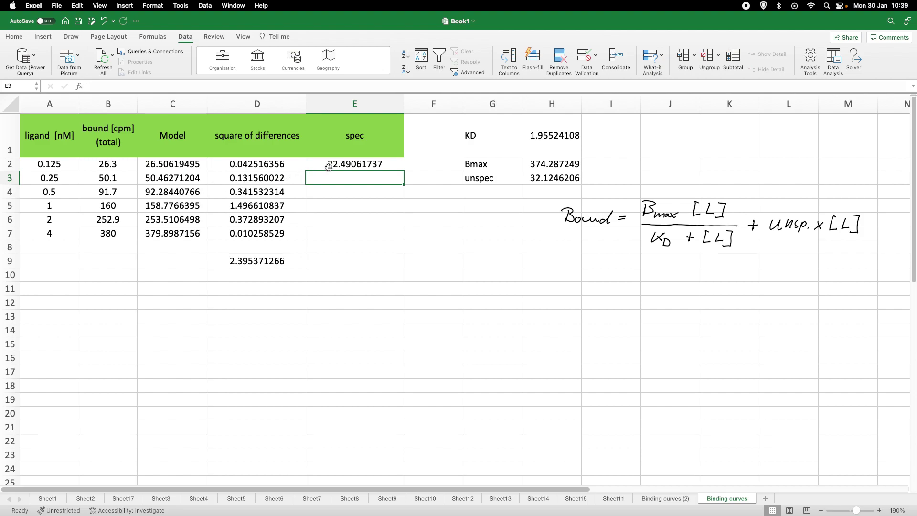
# Step: Fill the spec formula down through E7
pyautogui.click(349, 165)
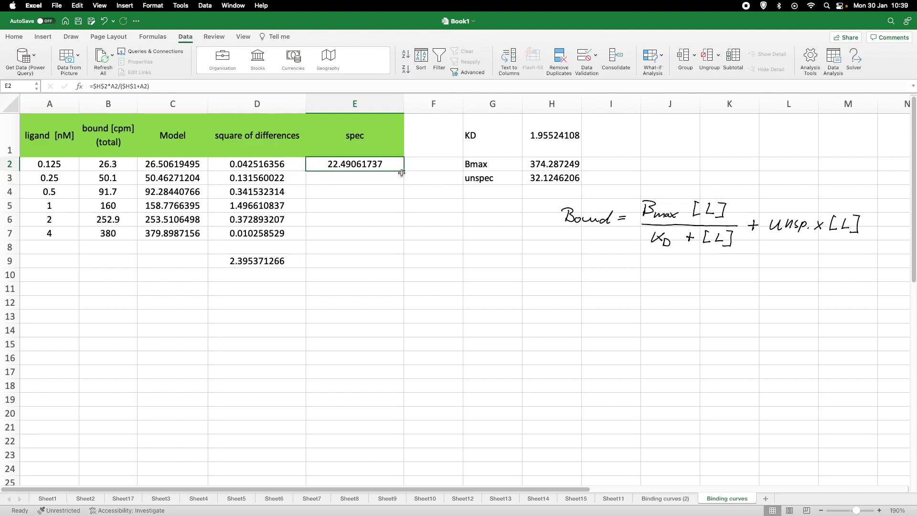
pyautogui.moveTo(402, 171); pyautogui.dragTo(382, 233)
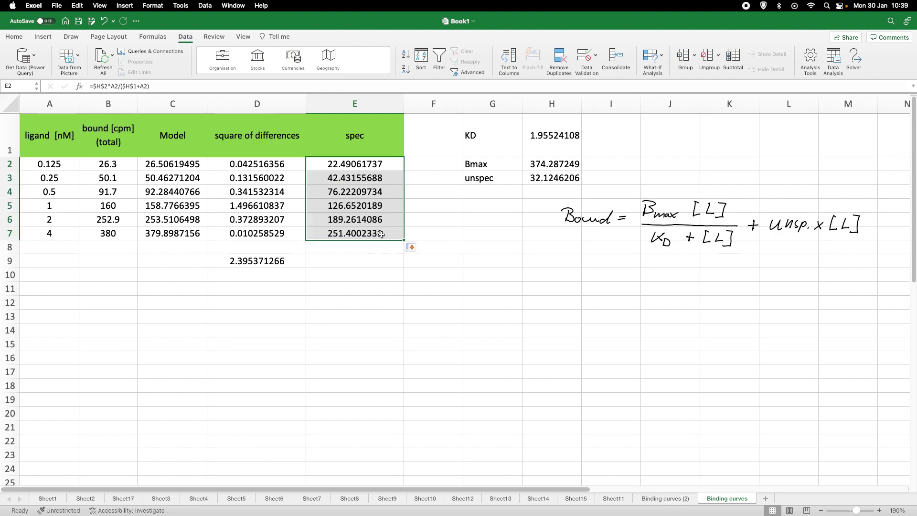
pyautogui.click(391, 278)
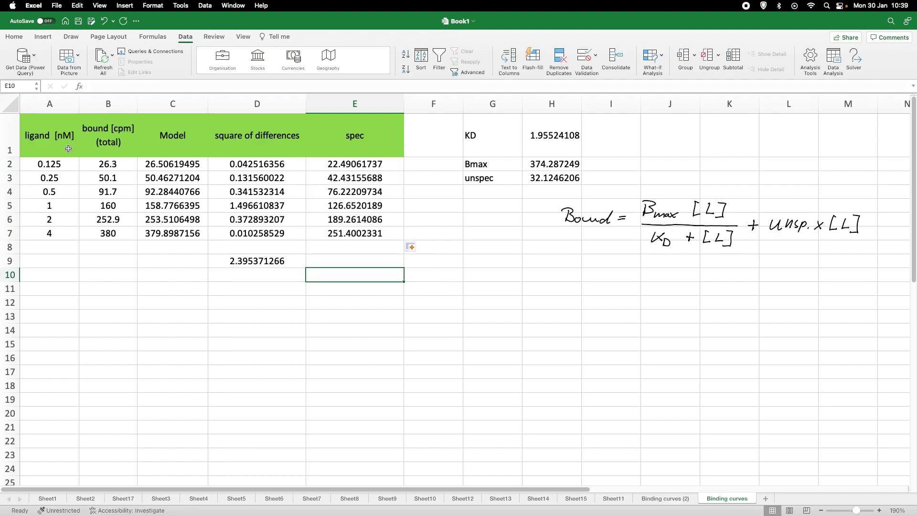
# Step: Select A1:C7 together with E1:E7 as chart data
pyautogui.click(49, 131)
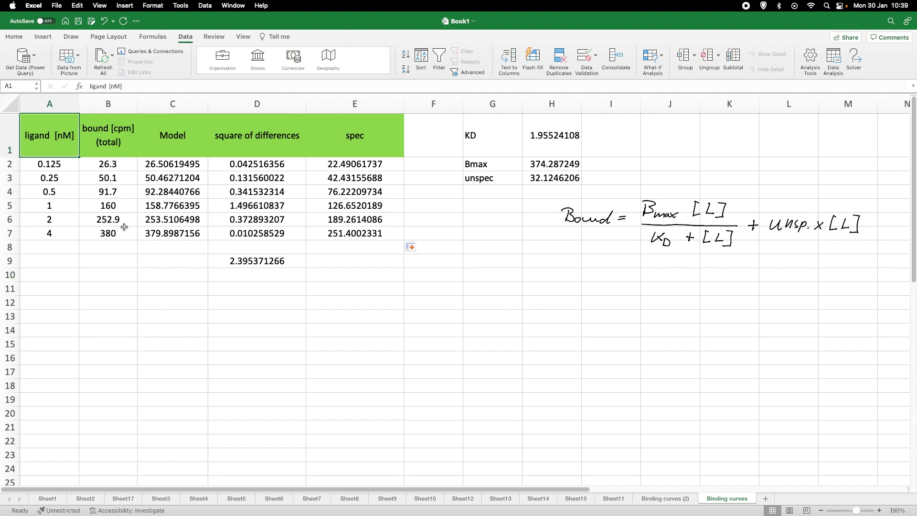
pyautogui.keyDown('shift'); pyautogui.click(197, 233); pyautogui.keyUp('shift')
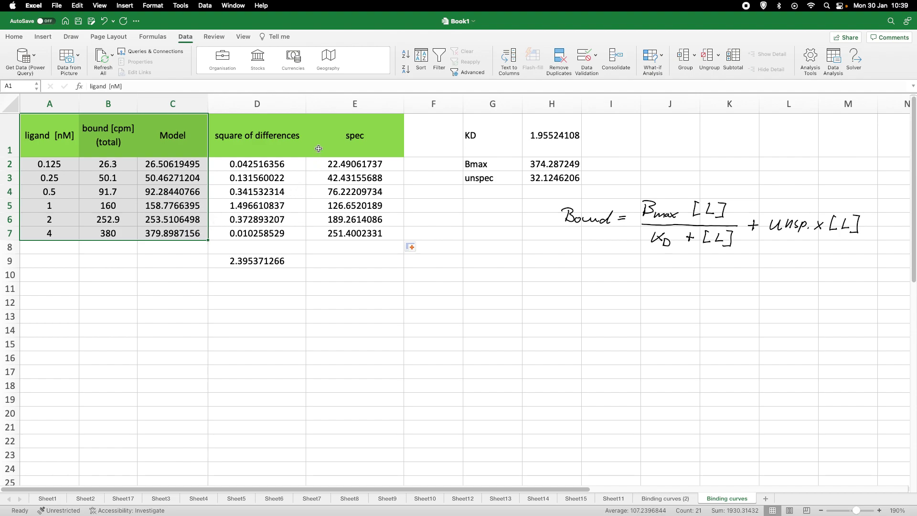
pyautogui.moveTo(330, 151); pyautogui.dragTo(329, 233)
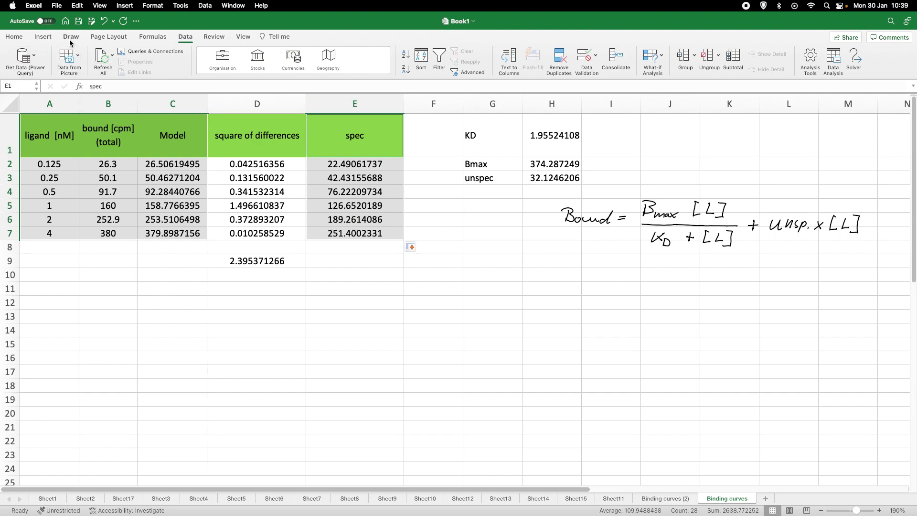
# Step: Insert a Scatter with Smooth Lines and Markers chart of bound, Model and spec against ligand
pyautogui.click(43, 37)
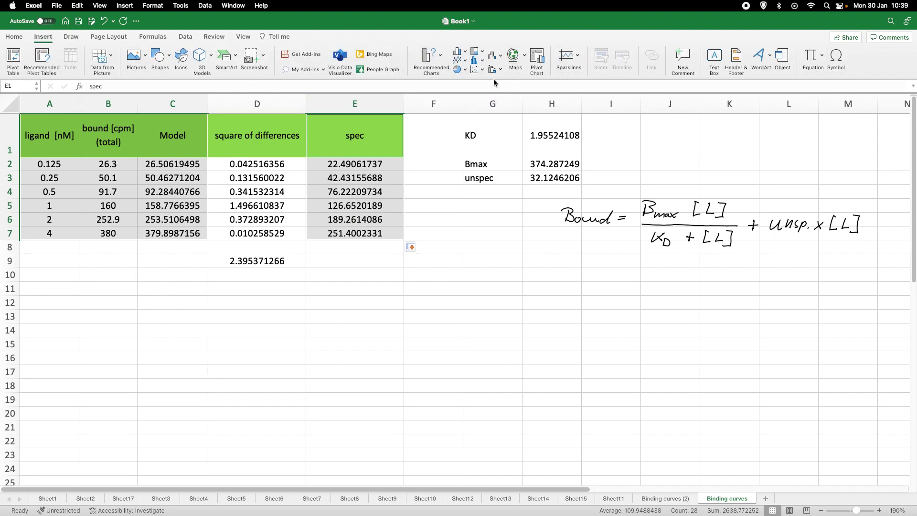
pyautogui.click(482, 70)
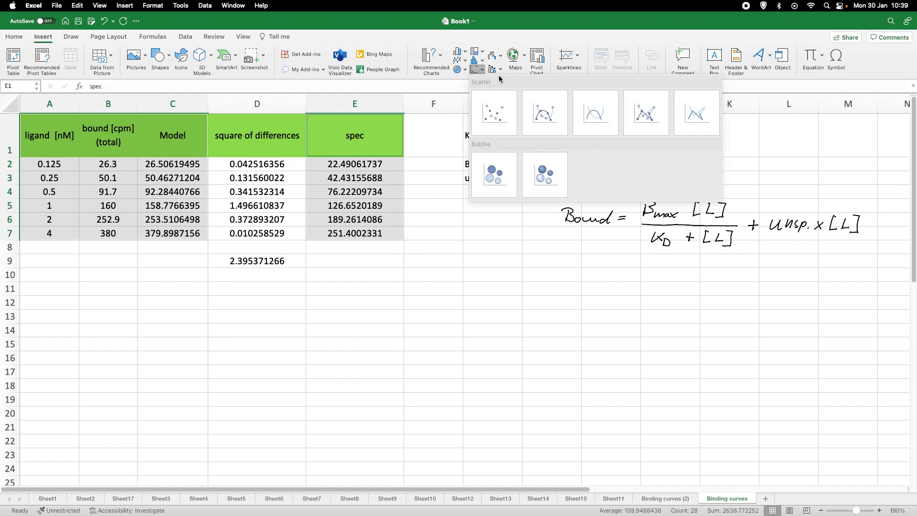
pyautogui.click(553, 113)
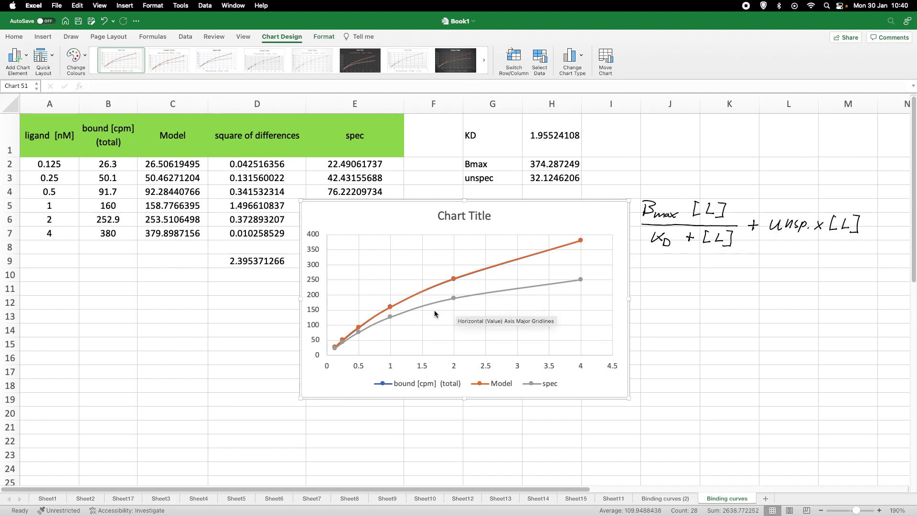
# Step: Move the new chart below the handwritten equation, clear of the data
pyautogui.moveTo(573, 283)
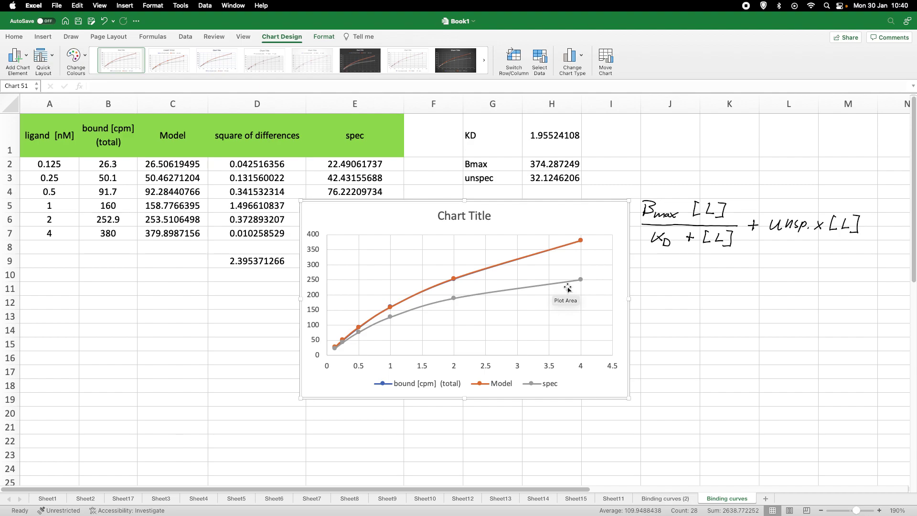
pyautogui.moveTo(556, 233); pyautogui.dragTo(667, 272)
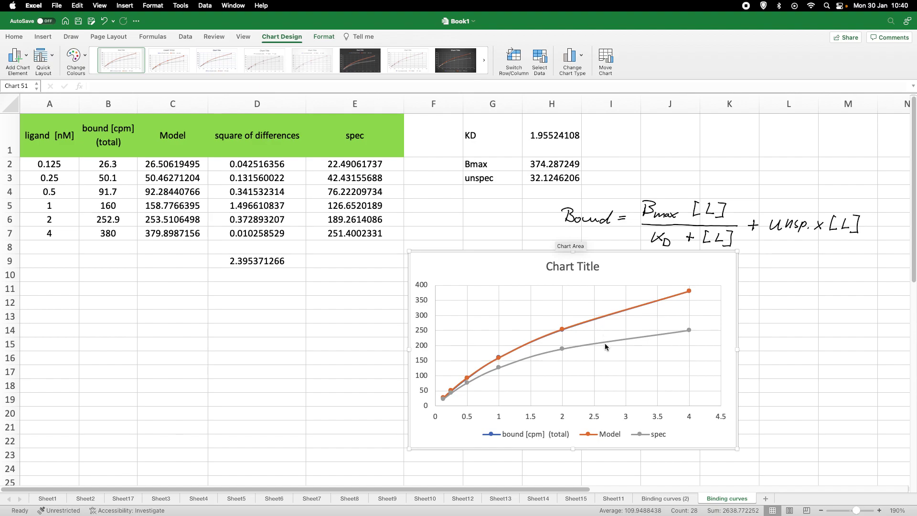
pyautogui.moveTo(606, 348)
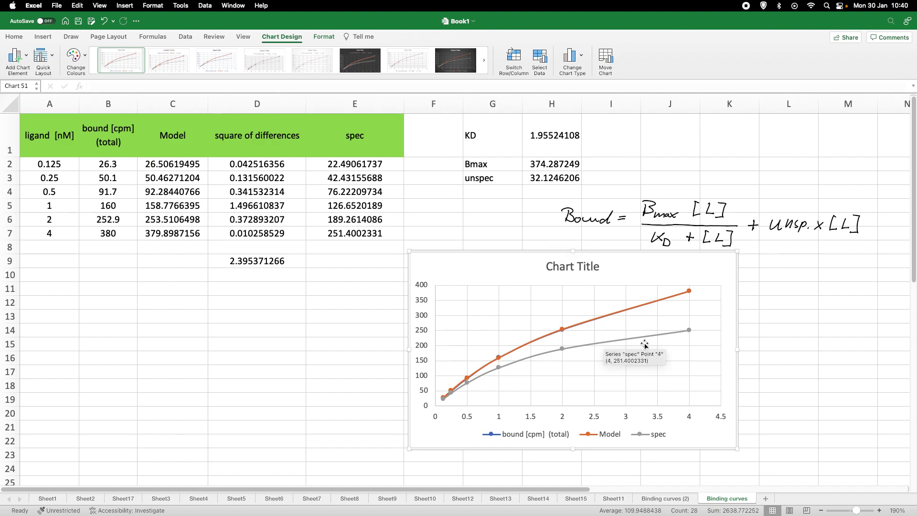